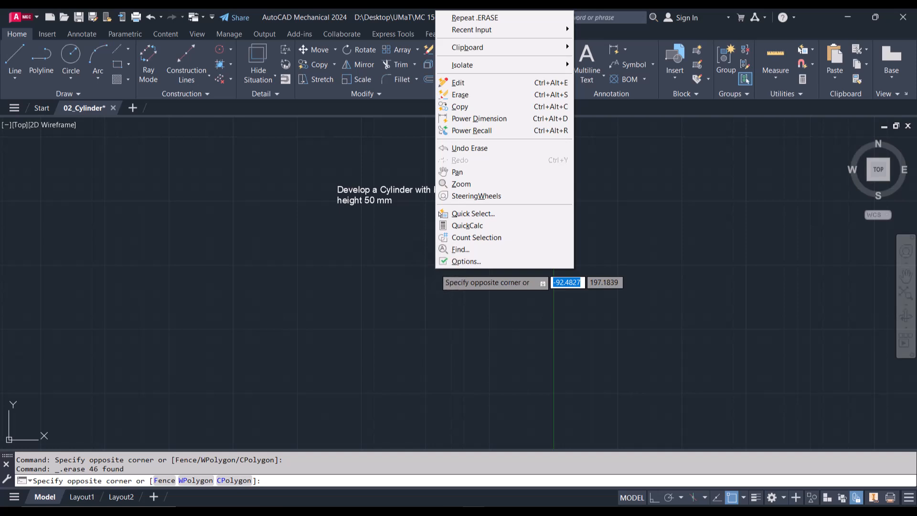
- Draw a circle of radius 15 mm in the empty space right of the exercise text
left_click(463, 173)
mouse_move(477, 281)
left_mouse_down()
mouse_move(309, 274)
mouse_move(263, 246)
left_mouse_up()
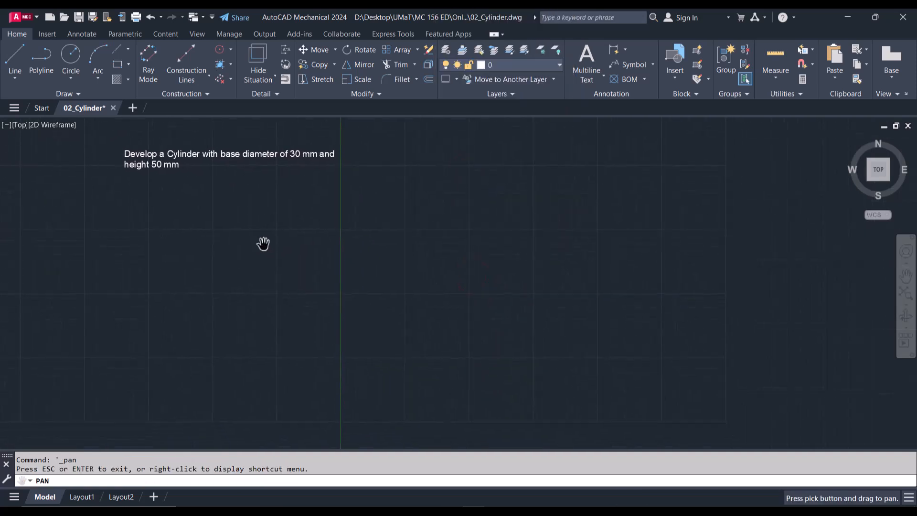
mouse_move(279, 296)
left_mouse_down()
mouse_move(225, 228)
mouse_move(255, 294)
mouse_move(252, 279)
left_mouse_up()
key("Escape")
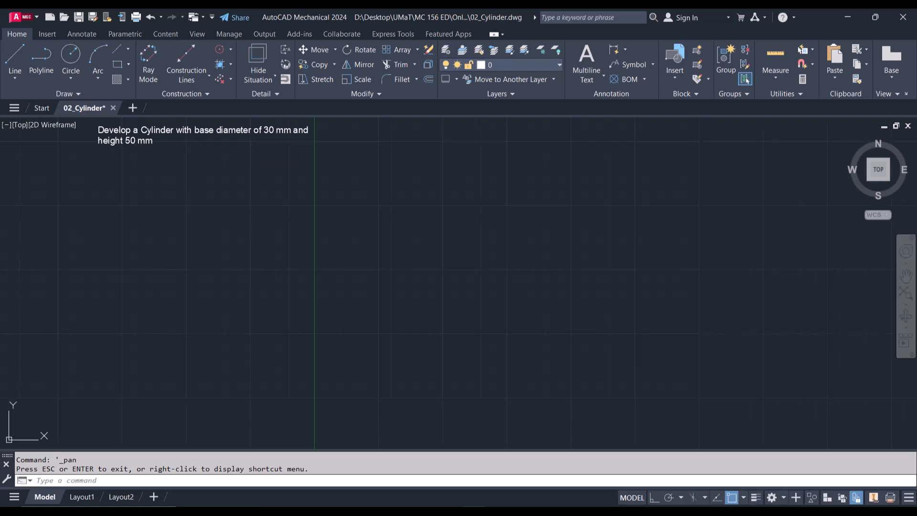
scroll(253, 327, "down", 6)
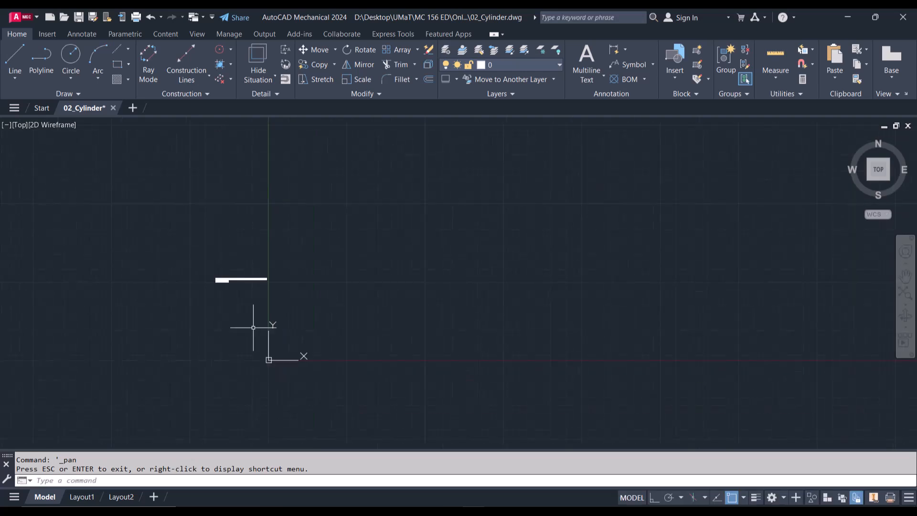
scroll(253, 328, "up", 6)
scroll(253, 328, "down", 2)
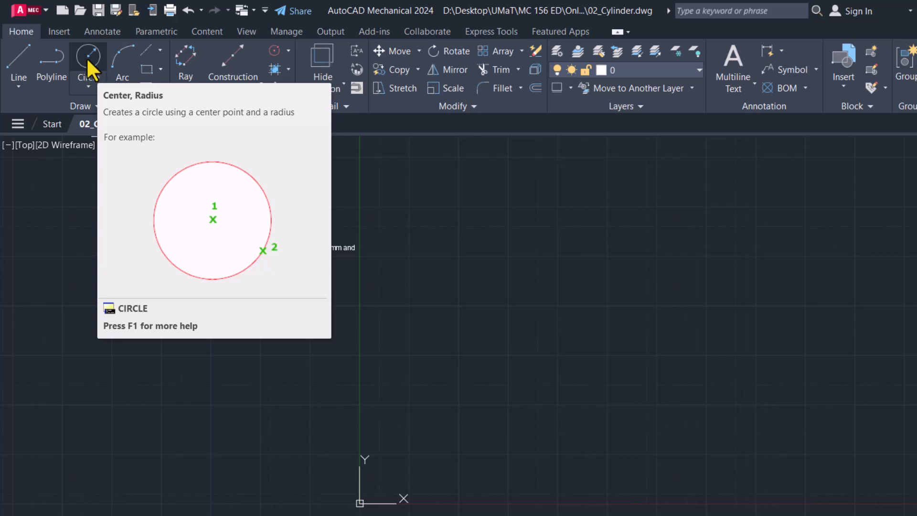
left_click(87, 57)
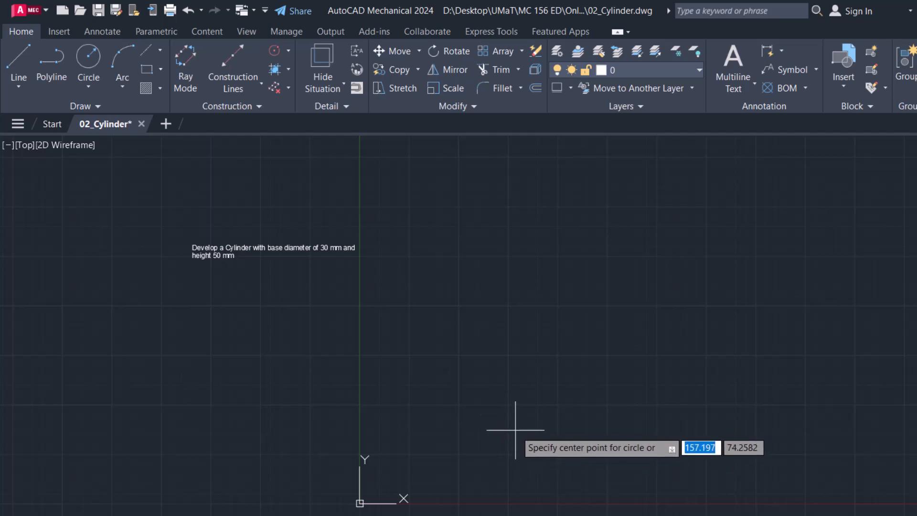
left_click(515, 430)
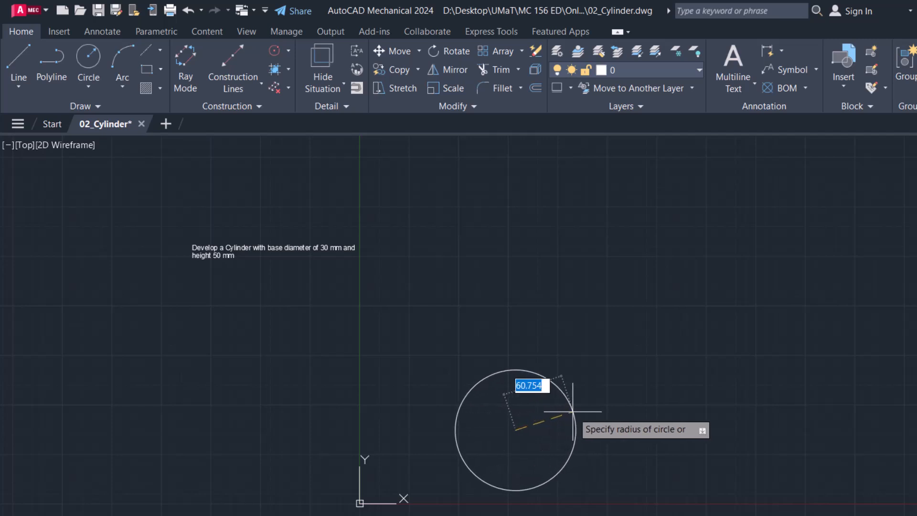
type("15")
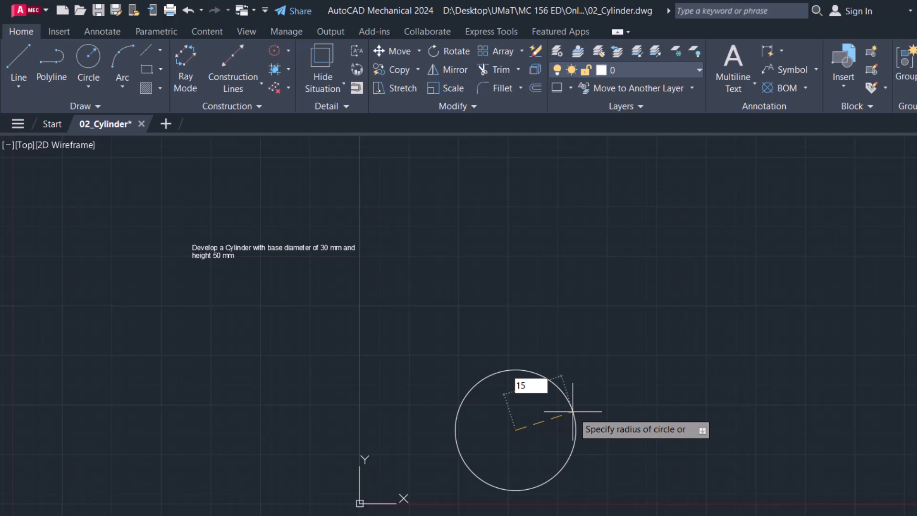
key("Return")
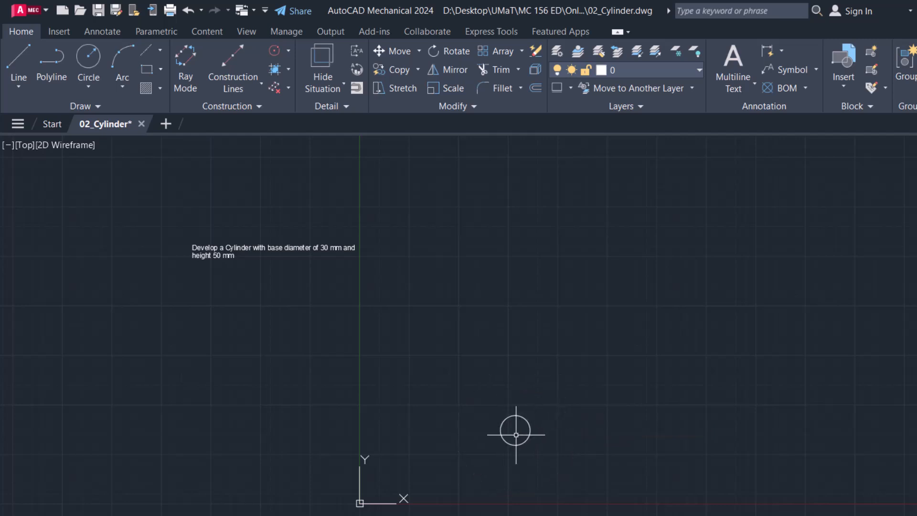
- Turn on object snap tracking so new geometry can be aligned with the circle's points
scroll(517, 435, "up", 2)
scroll(517, 434, "up", 2)
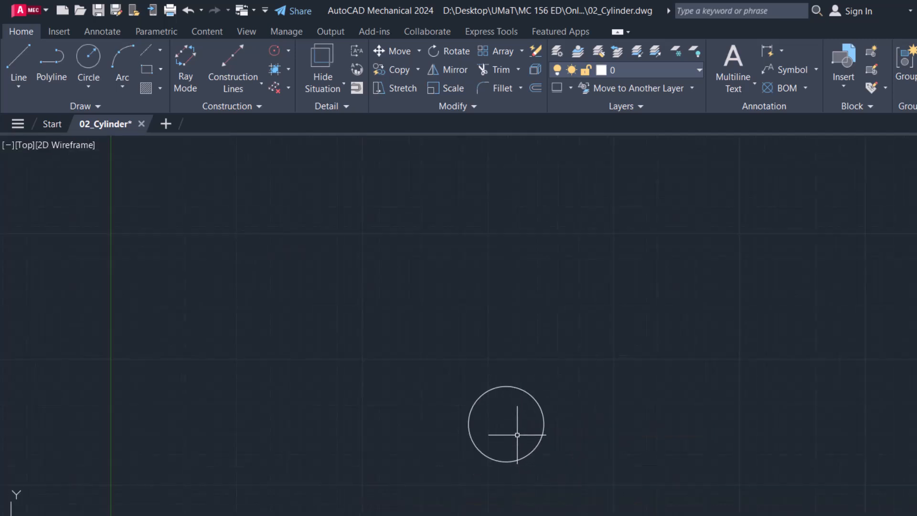
scroll(528, 374, "up", 2)
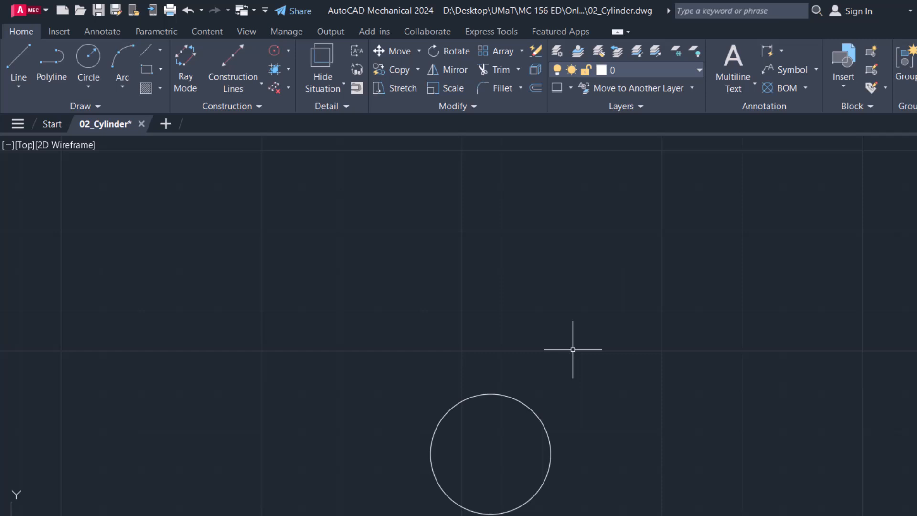
left_click(148, 72)
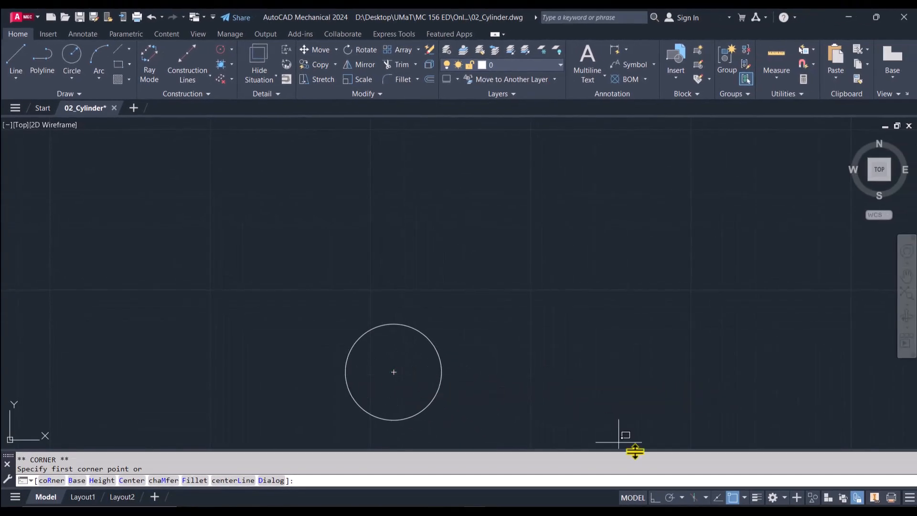
key("F11")
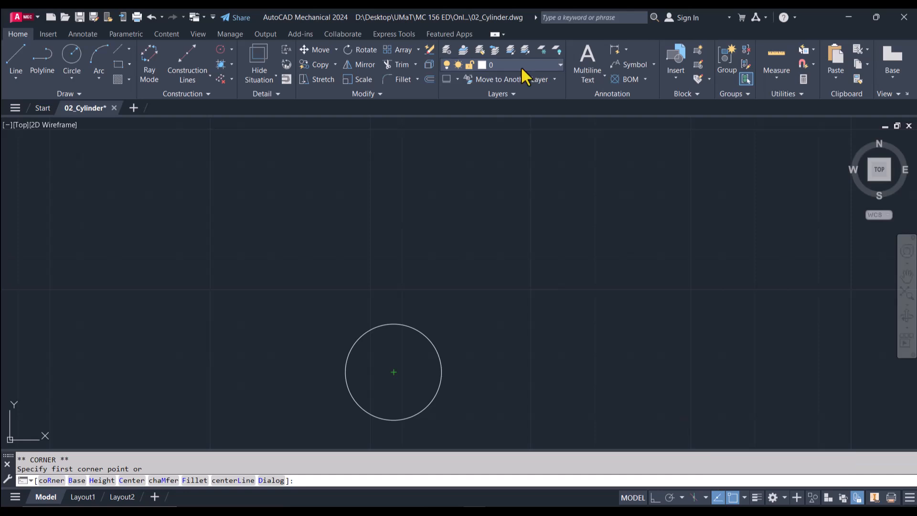
- Place two vertical construction lines through the circle's left and right quadrant points
left_click(189, 55)
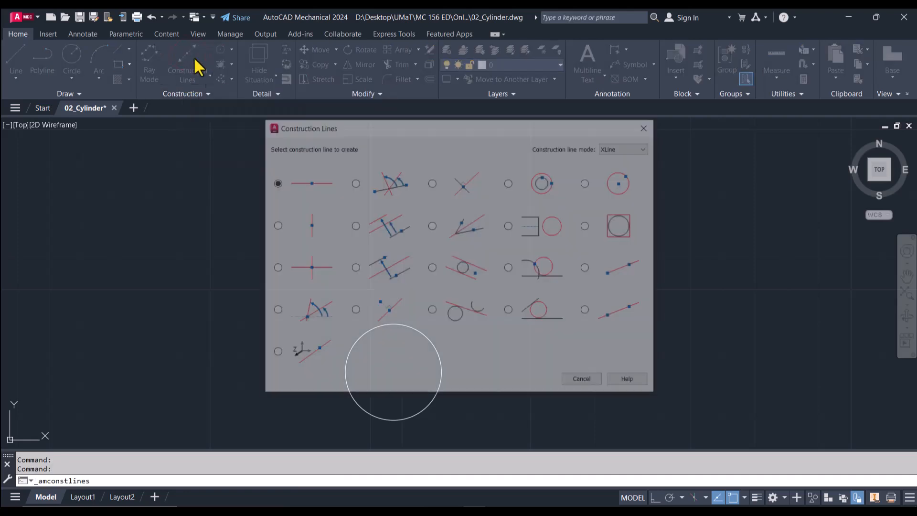
left_click(274, 227)
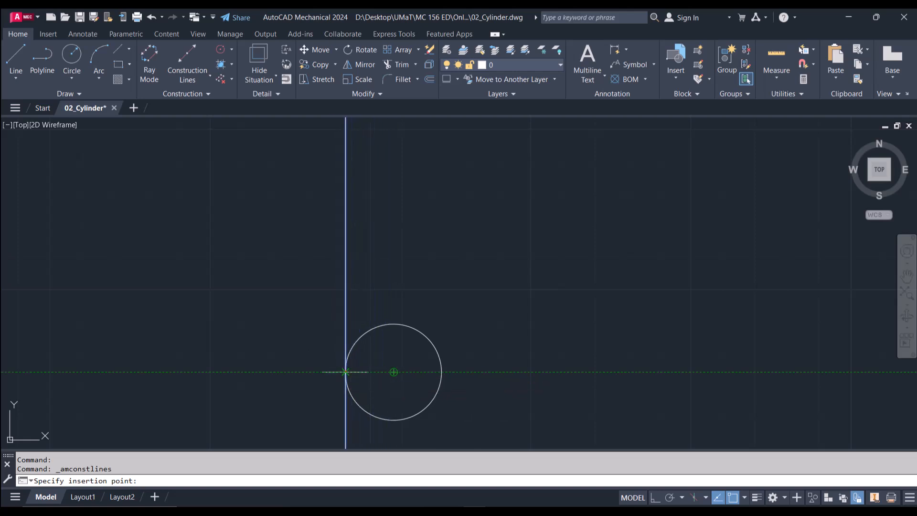
left_click(345, 372)
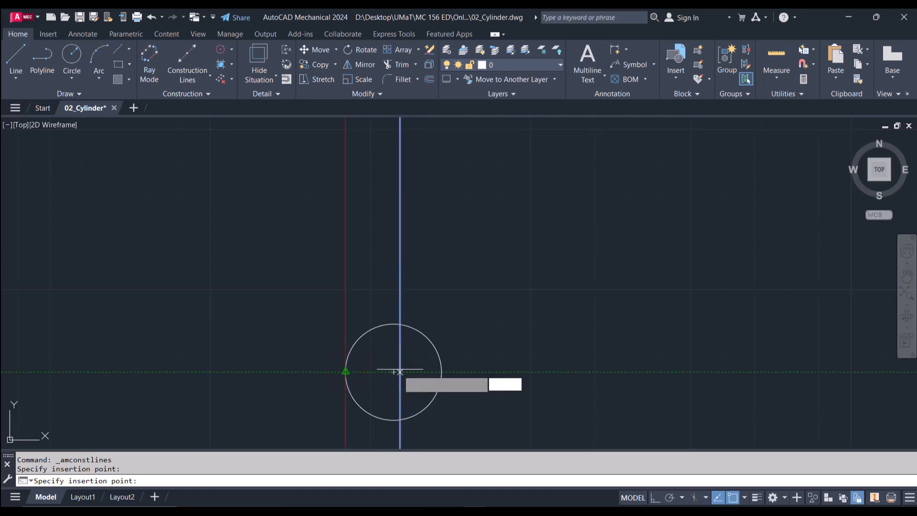
left_click(441, 371)
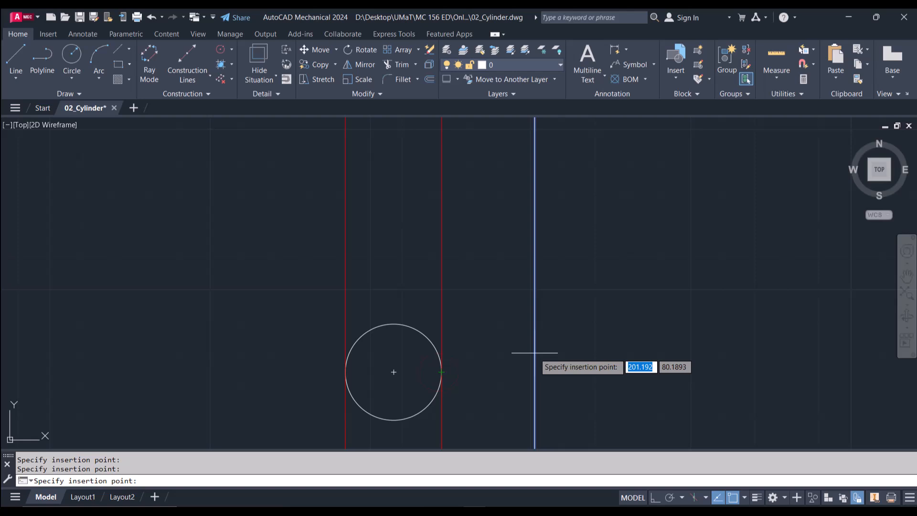
key("Escape")
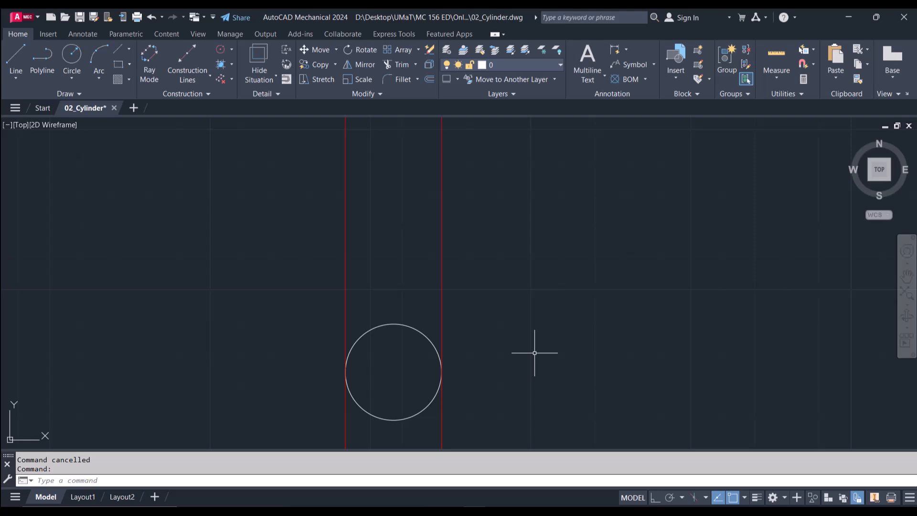
- Draw a rectangle 50 mm high above the circle, spanning the width between the two vertical construction lines
left_click(117, 65)
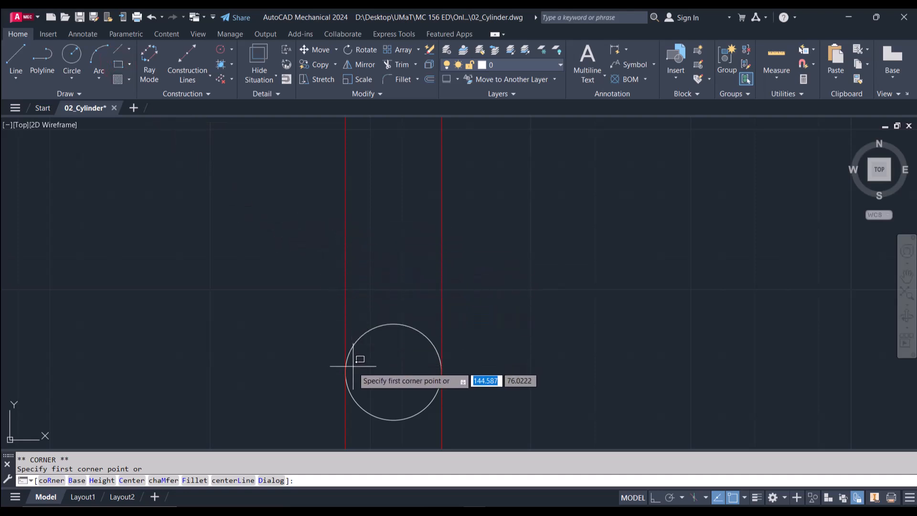
left_click(345, 288)
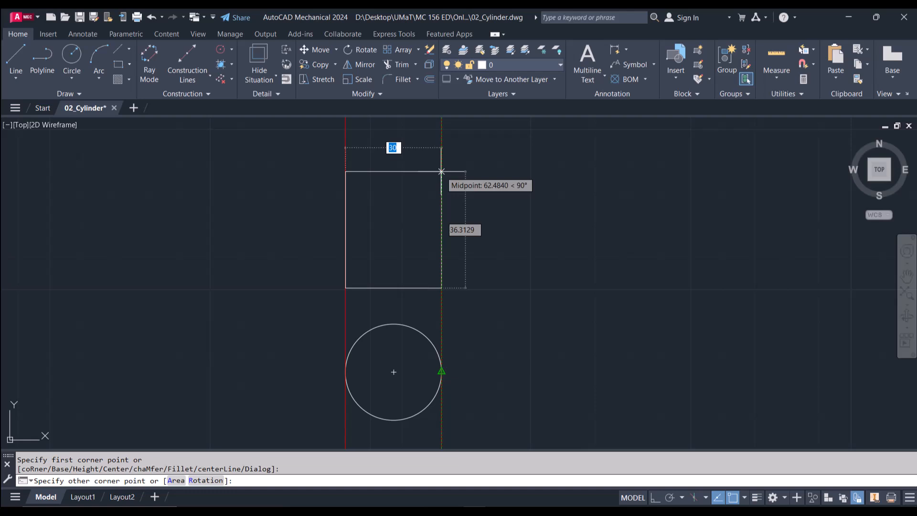
key("Tab")
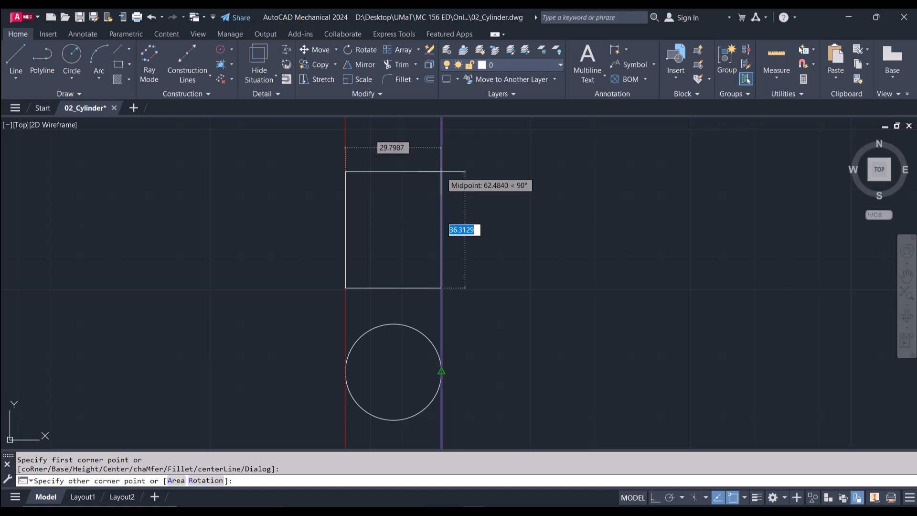
type("50")
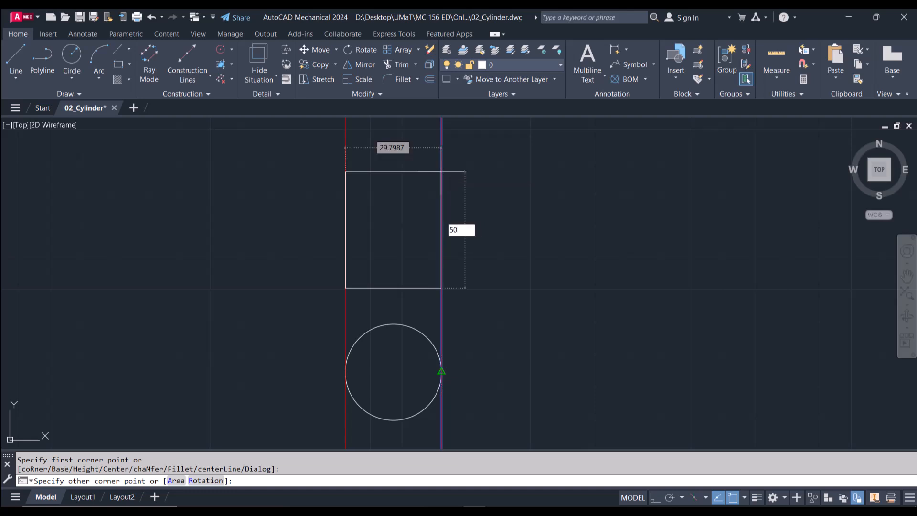
key("Return")
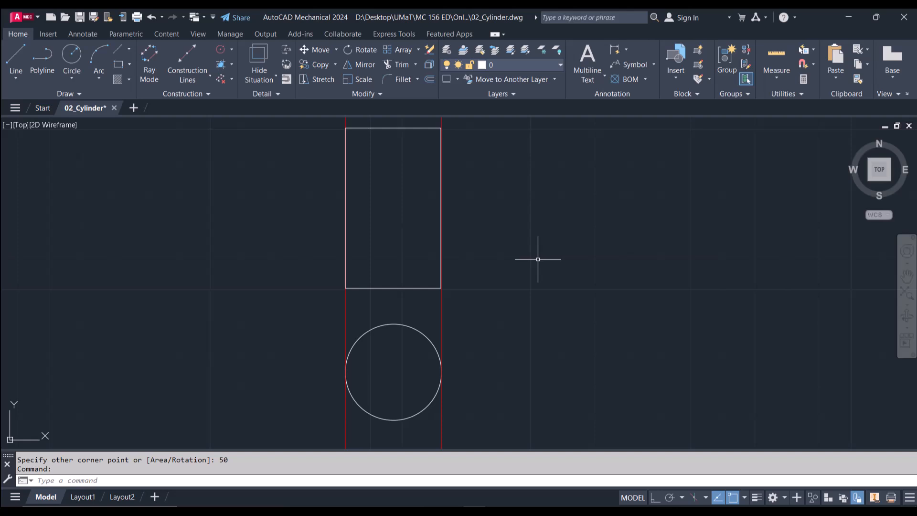
key("ctrl+z")
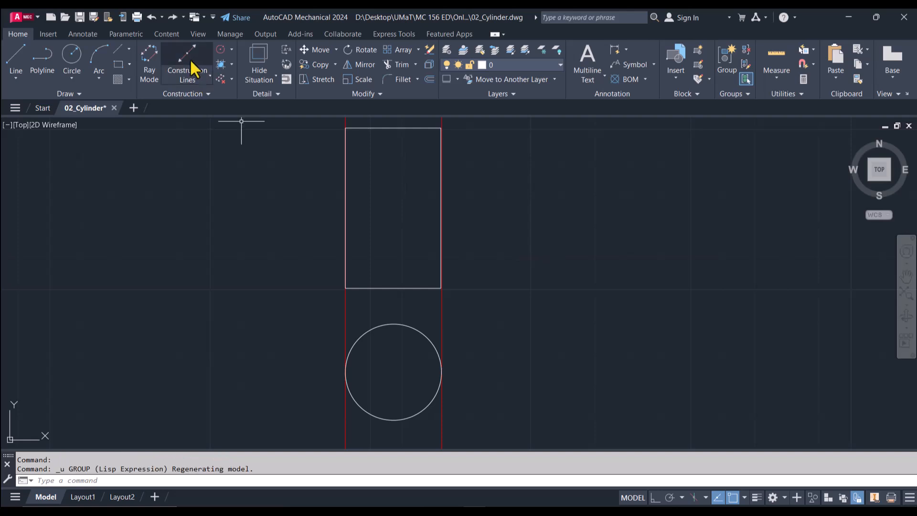
- Place a horizontal construction line through the circle's centre
left_click(189, 57)
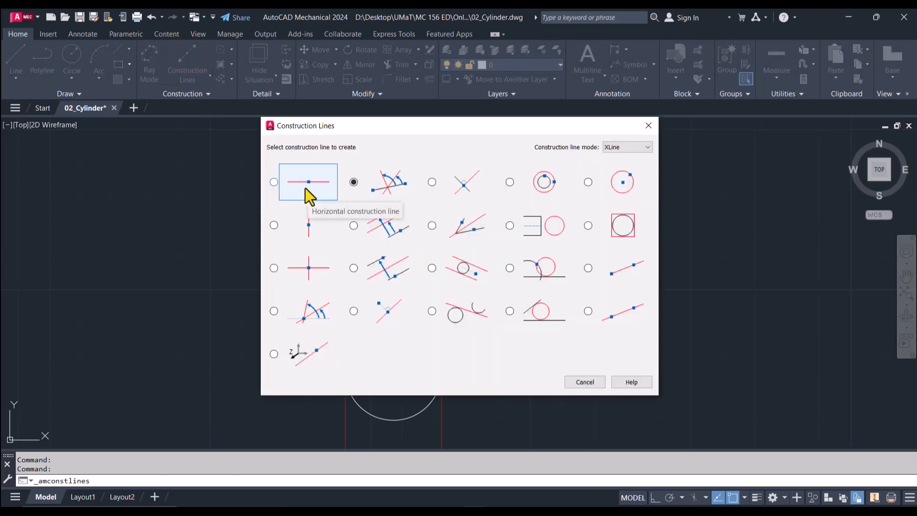
left_click(305, 188)
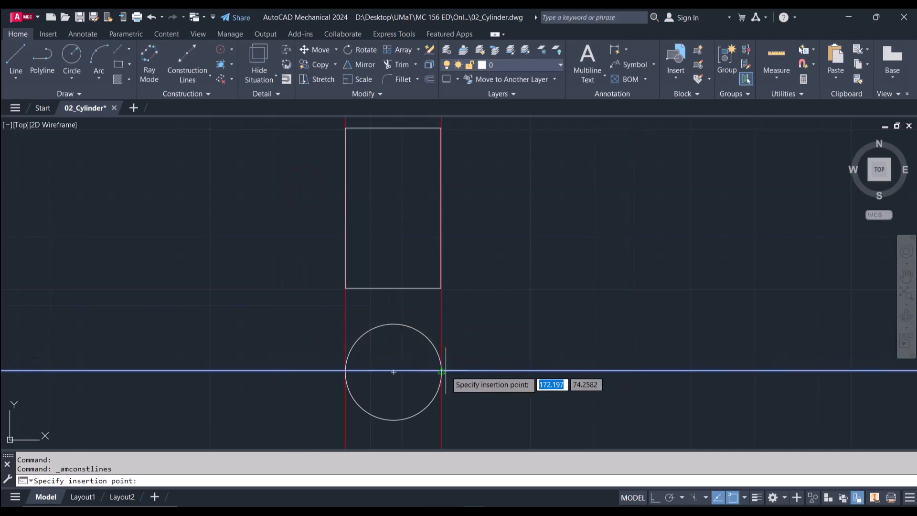
left_click(393, 372)
key("Escape")
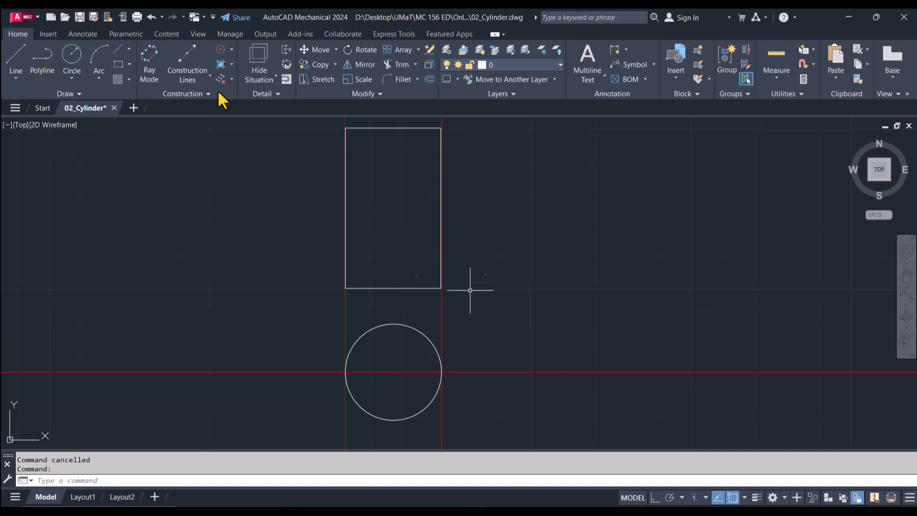
- Add angled construction lines through the circle's centre at 30° and 60°
left_click(190, 57)
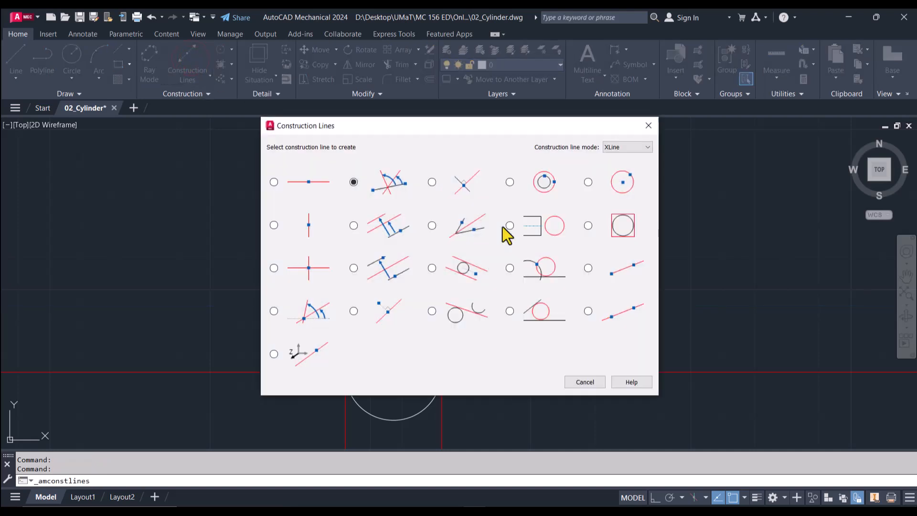
left_click(306, 316)
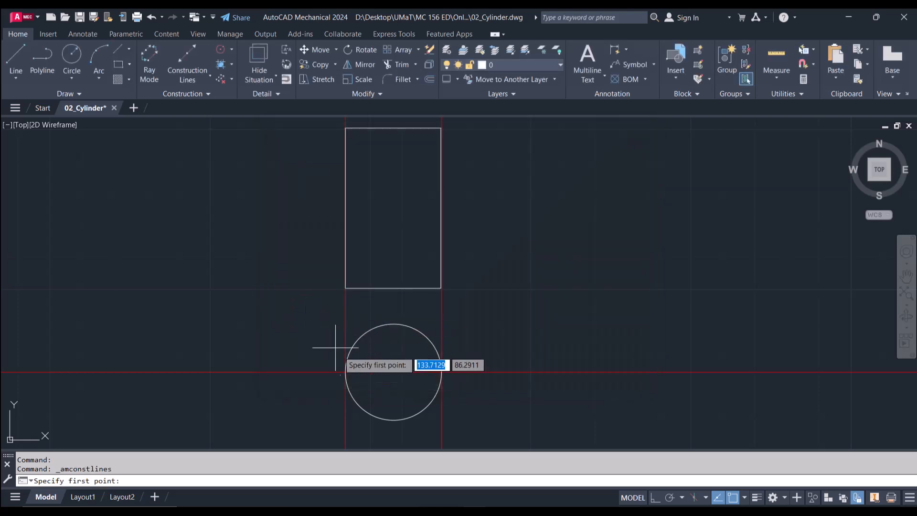
left_click(394, 372)
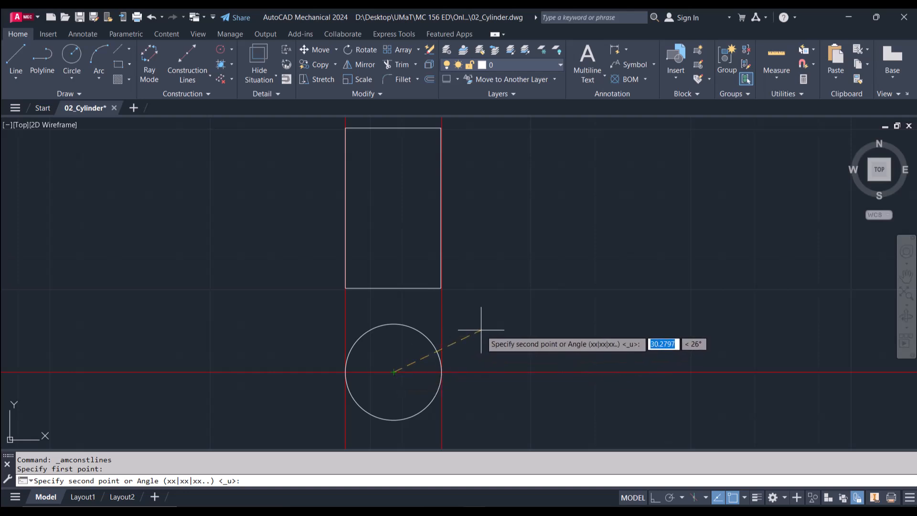
key("Tab")
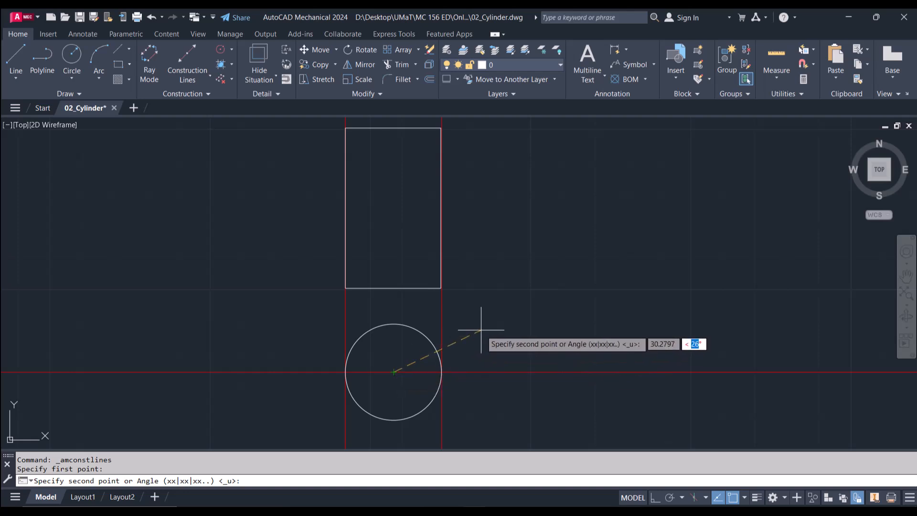
type("30")
key("Return")
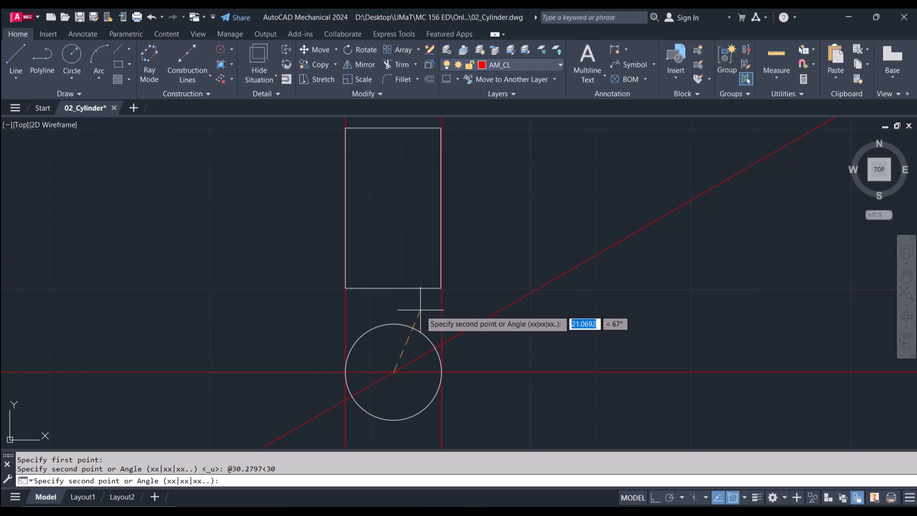
key("Tab")
type("60")
key("Return")
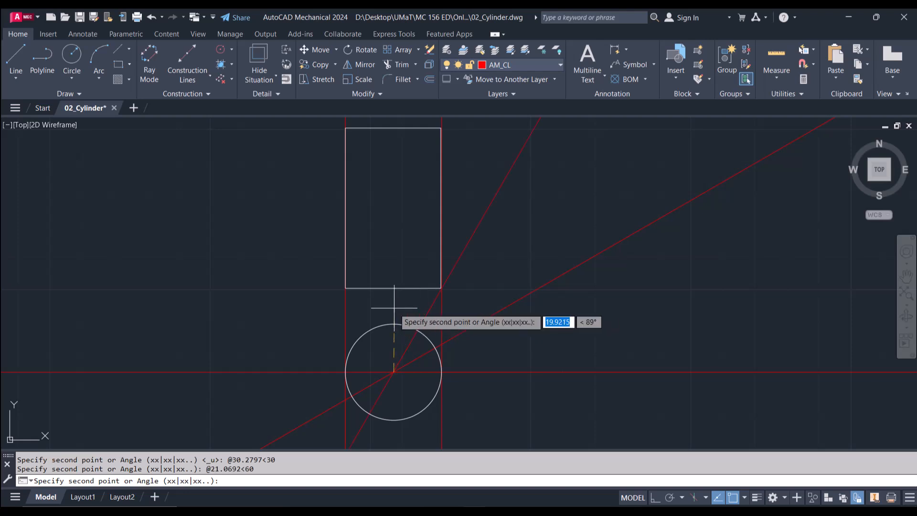
- Add three more angled construction lines through the circle's centre at 90°, 120° and 150°
key("Tab")
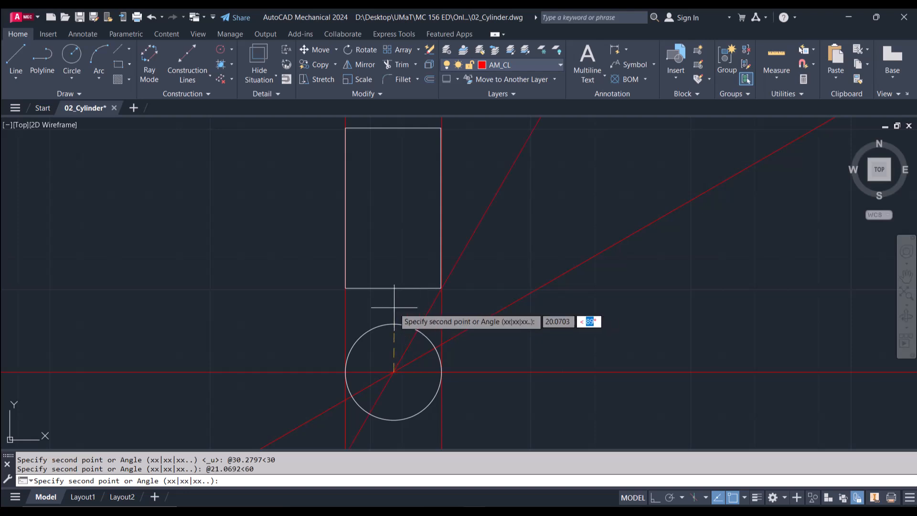
type("90")
key("Return")
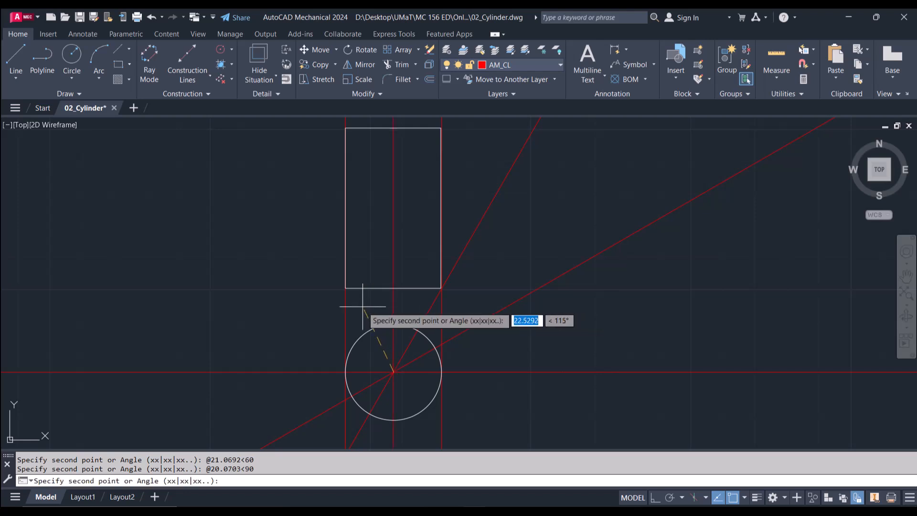
key("Tab")
type("120")
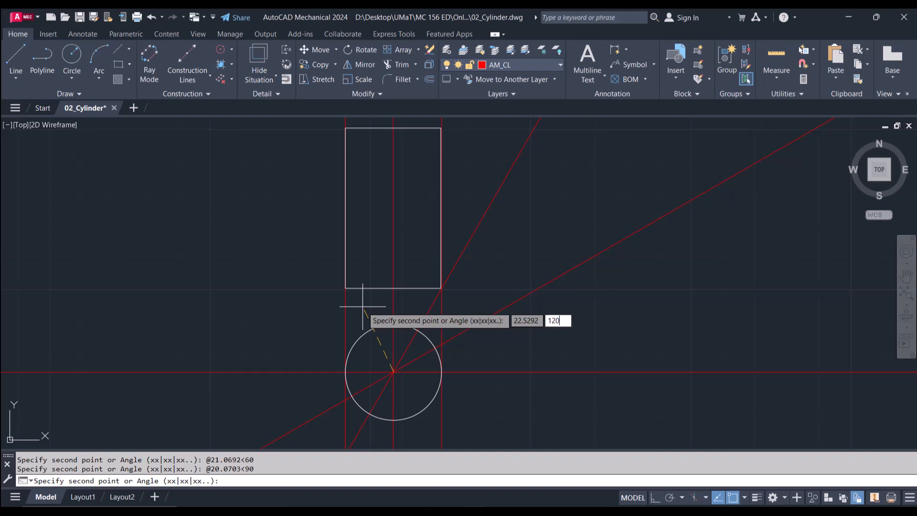
key("Return")
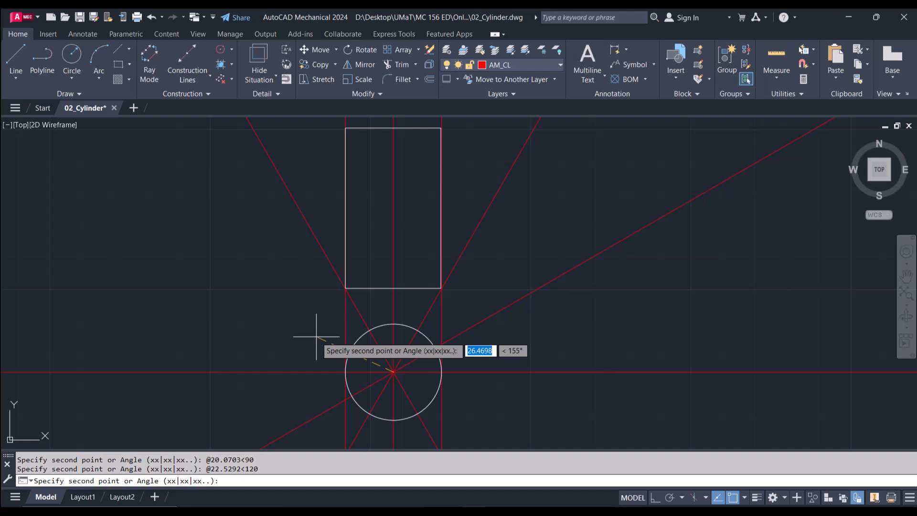
key("Tab")
type("150")
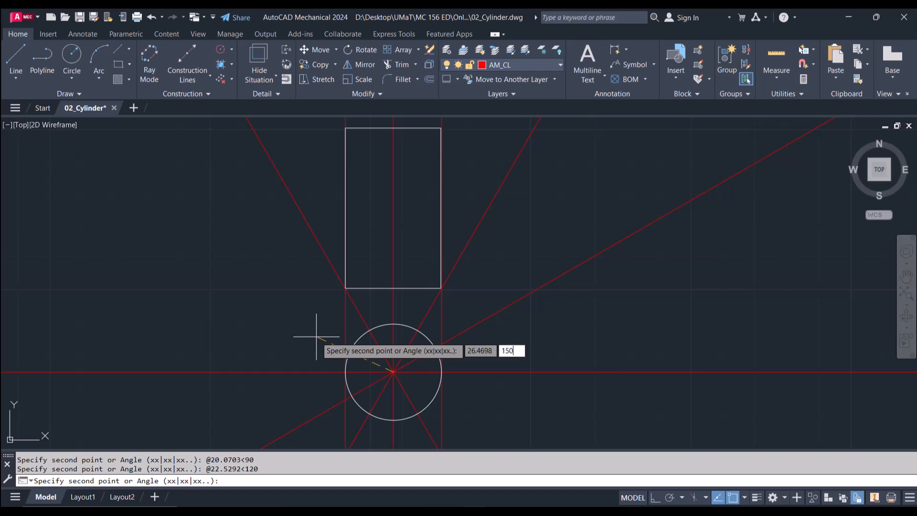
key("Return")
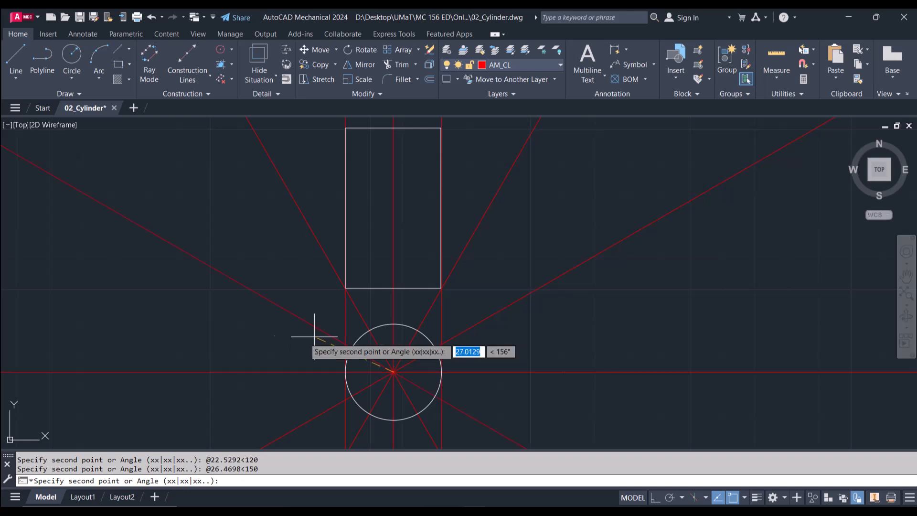
key("Escape")
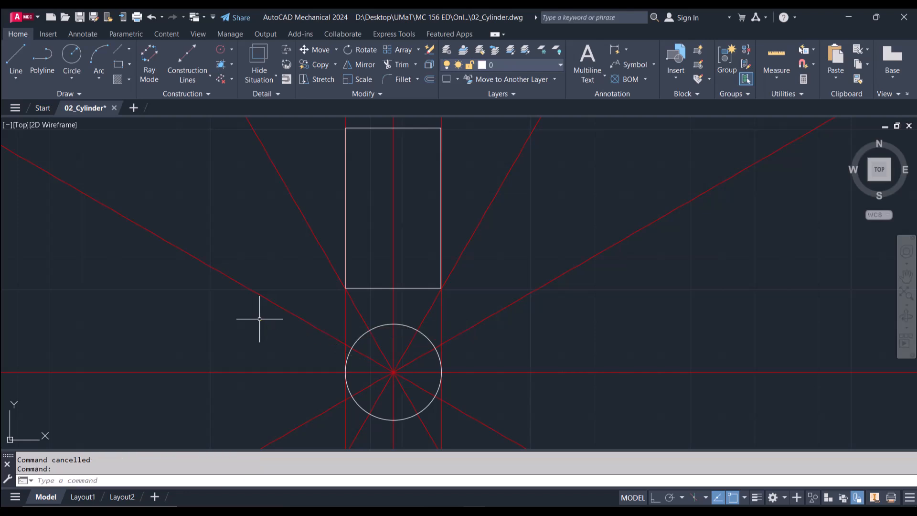
- Trim the angled and horizontal construction lines to the circle, and remove the portions of the vertical lines extending below it
type("tr")
key("Return")
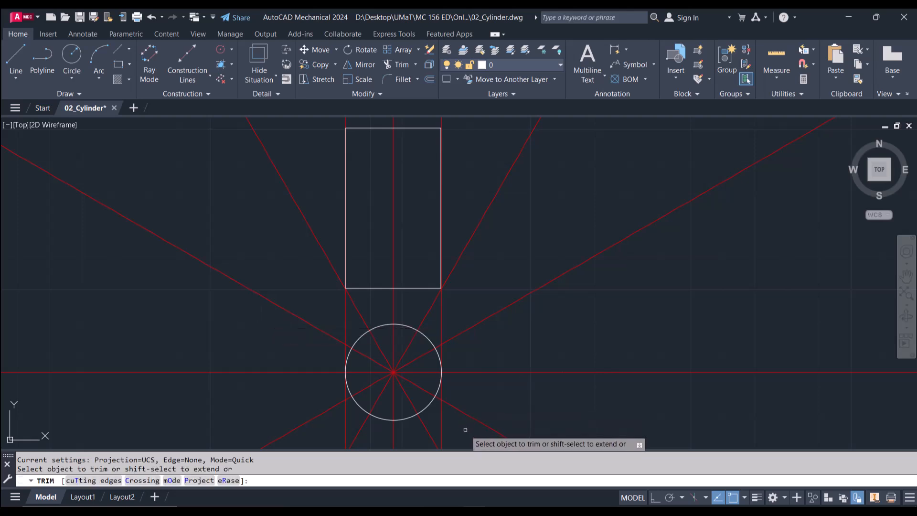
mouse_move(465, 429)
left_mouse_down()
mouse_move(480, 377)
mouse_move(469, 303)
left_mouse_up()
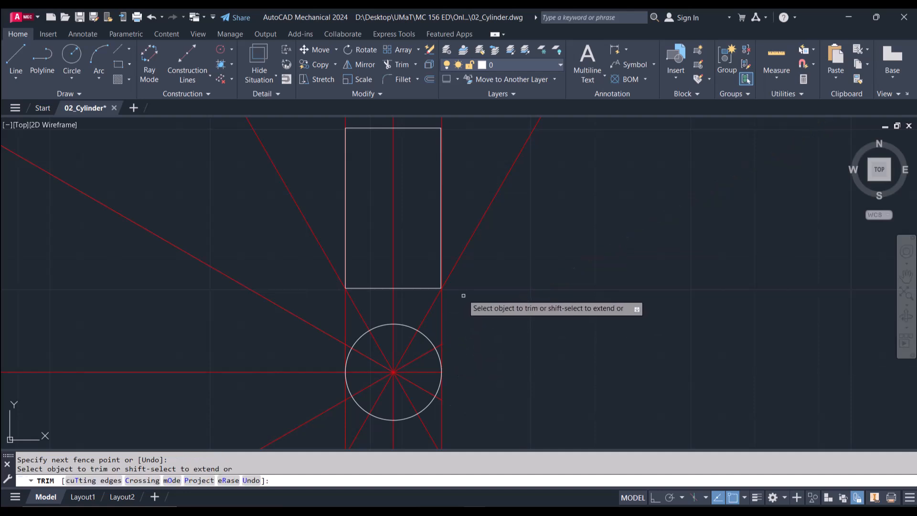
left_click(456, 262)
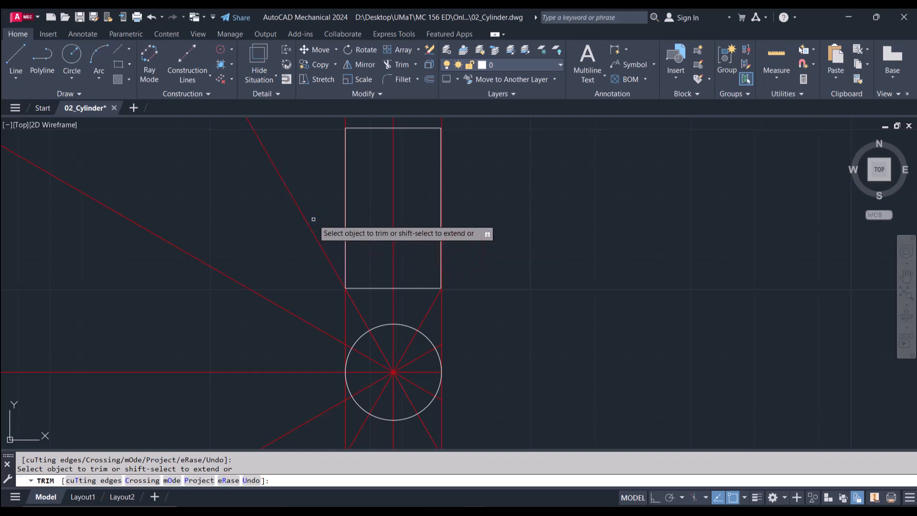
mouse_move(315, 217)
left_mouse_down()
mouse_move(277, 259)
mouse_move(266, 293)
mouse_move(275, 420)
mouse_move(298, 436)
mouse_move(456, 431)
left_mouse_up()
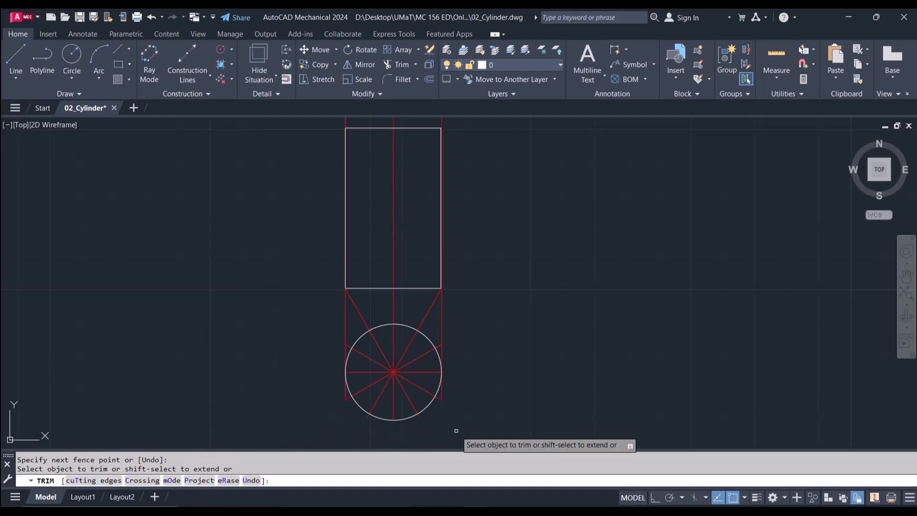
left_click(443, 396)
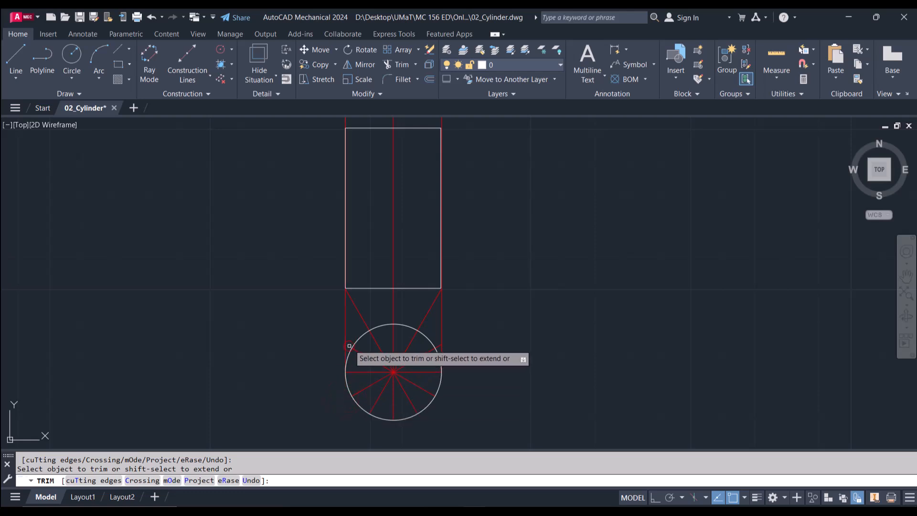
left_click(362, 317)
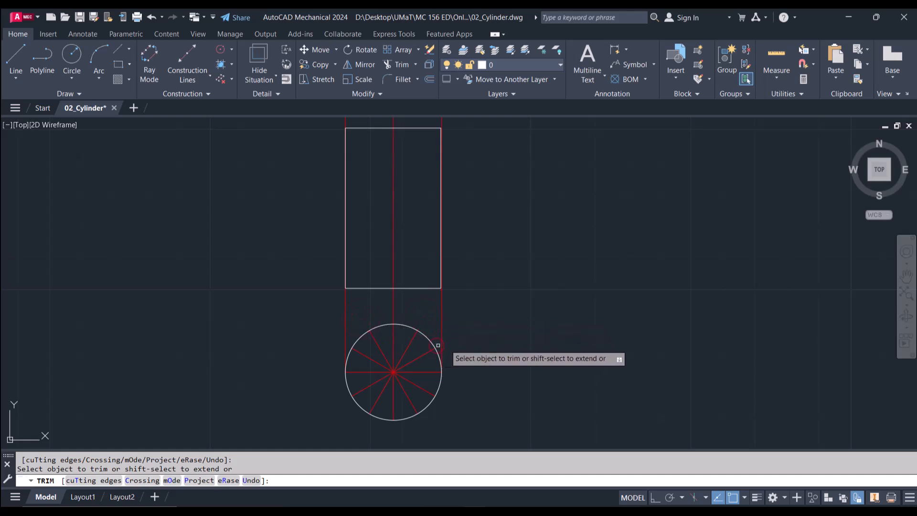
key("Escape")
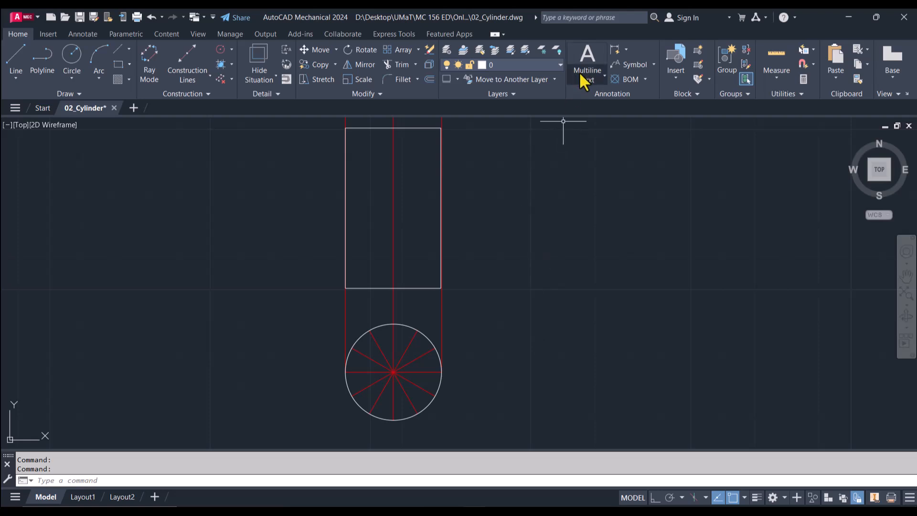
- Start single-line text labels of height 3 and rotation 0°, placing 1 at the circle's left quadrant and 2 at the next division point below
left_click(595, 77)
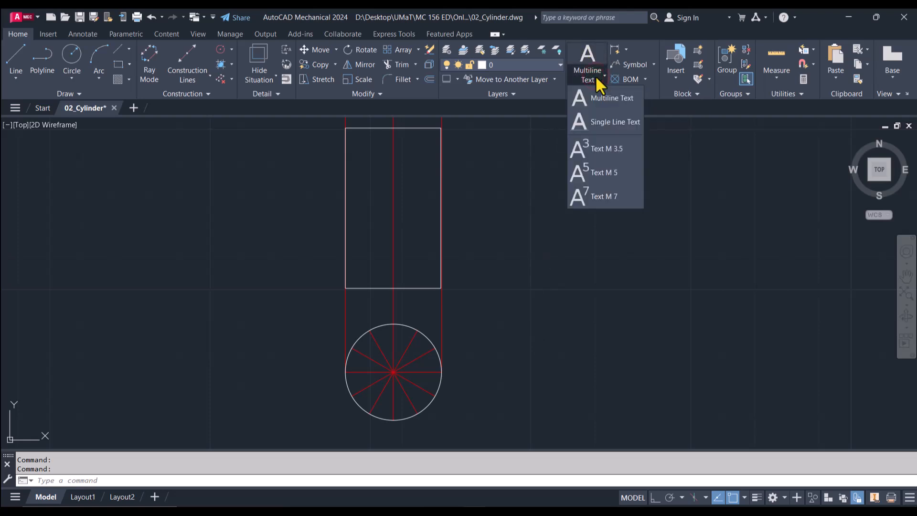
left_click(609, 123)
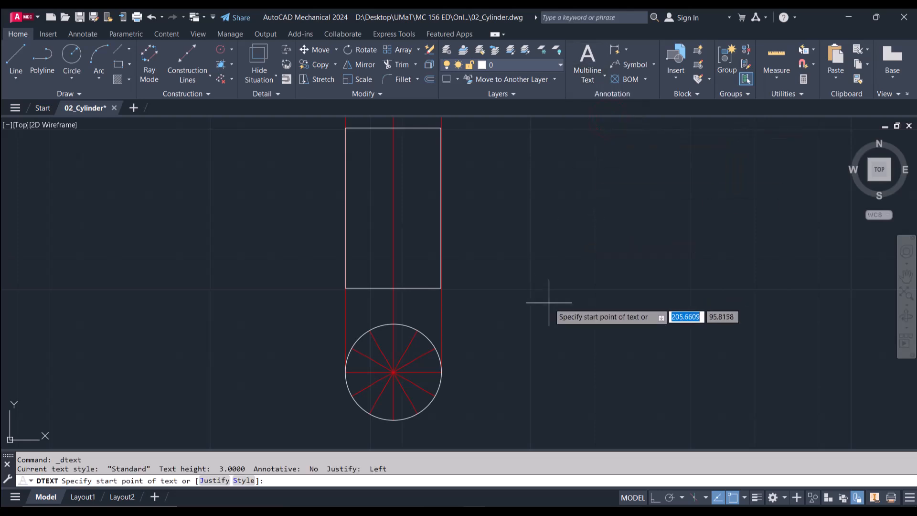
left_click(338, 373)
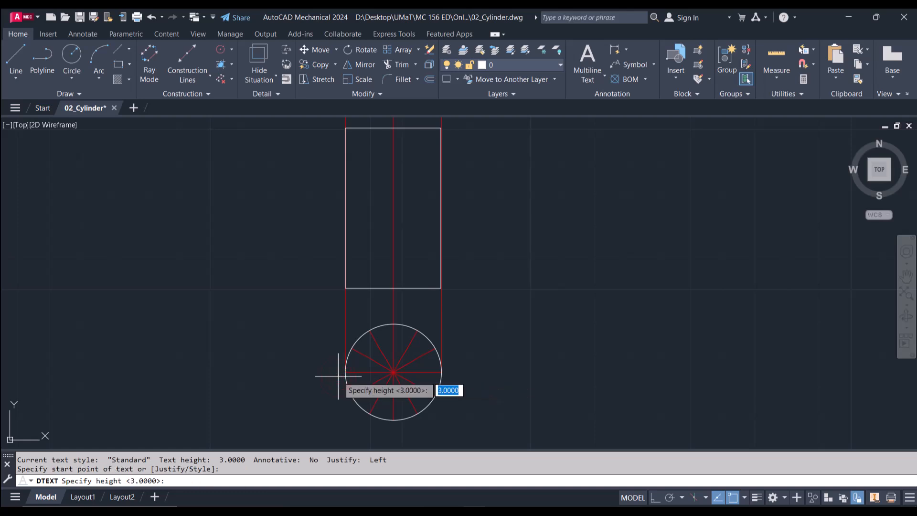
key("Return")
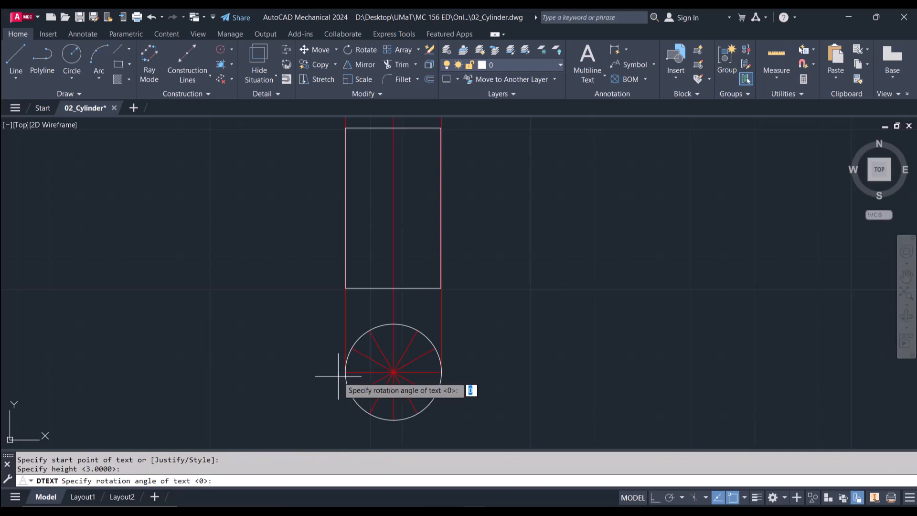
key("Return")
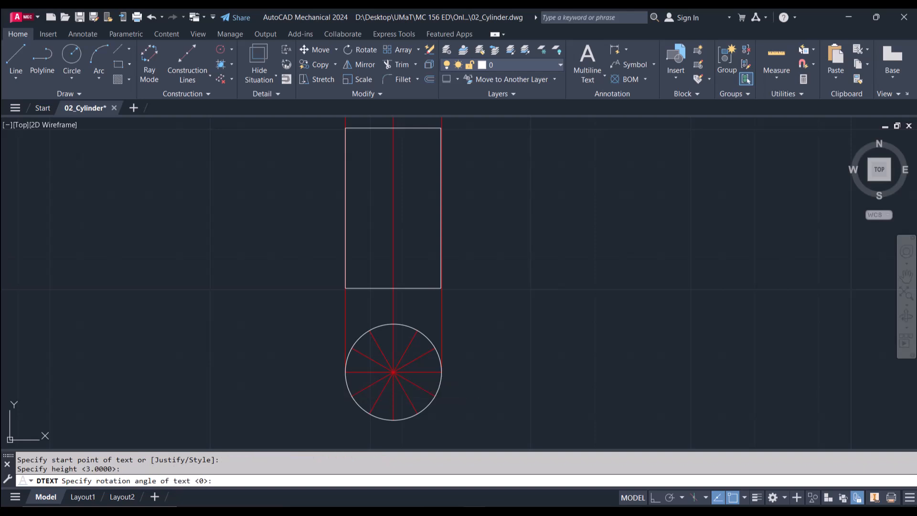
type("1")
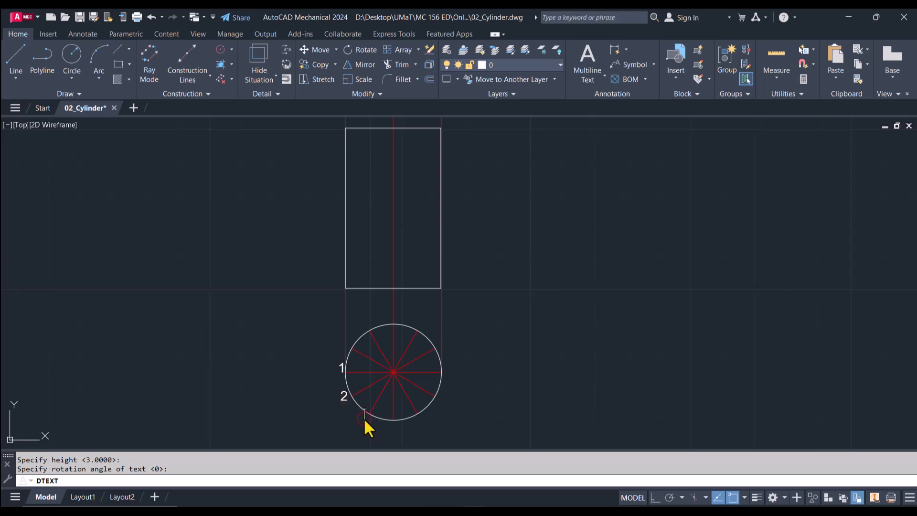
- Label the circle's remaining division points counter-clockwise from 3 to 12 with the same single-line text
left_click(392, 429)
type("4")
left_click(425, 421)
type("5")
left_click(449, 367)
type("8")
left_click(423, 322)
left_click(397, 319)
left_click(366, 323)
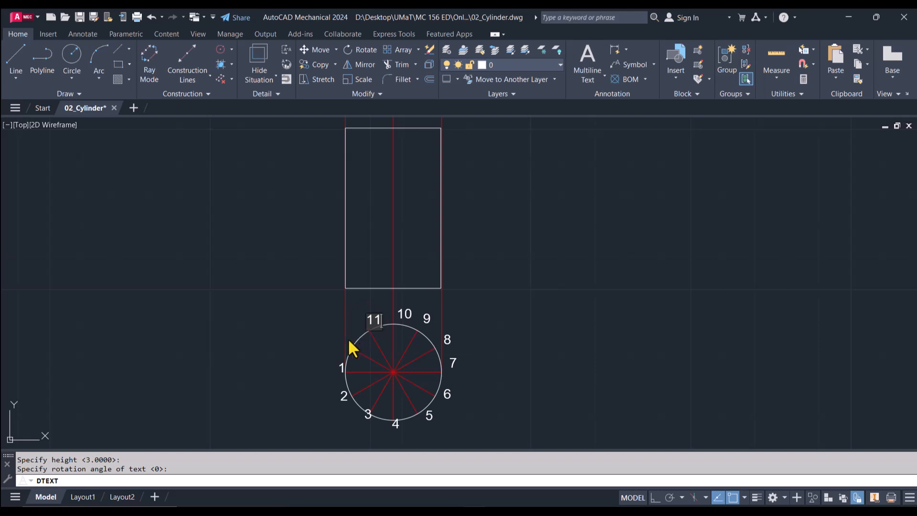
left_click(348, 336)
left_click(288, 337)
key("Return")
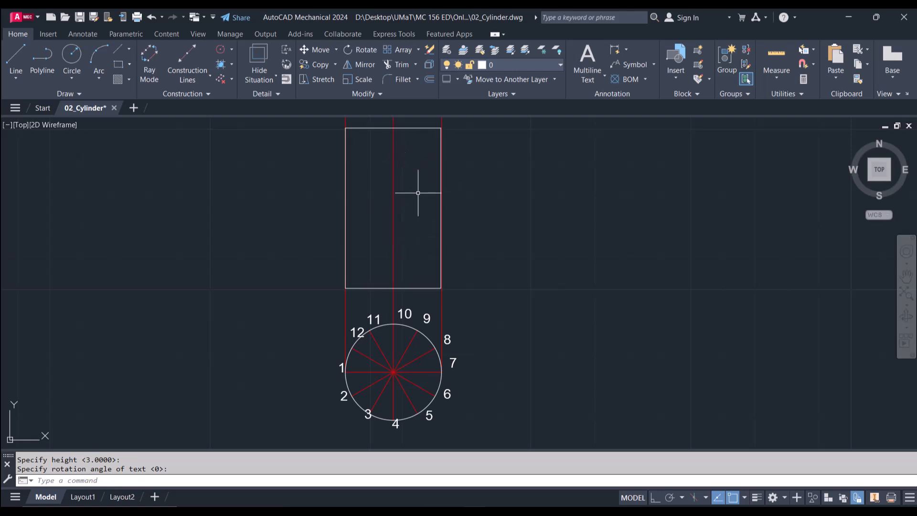
- Project vertical construction lines through division points 2, 11, 9 and 8 of the circle across the front view
left_click(190, 61)
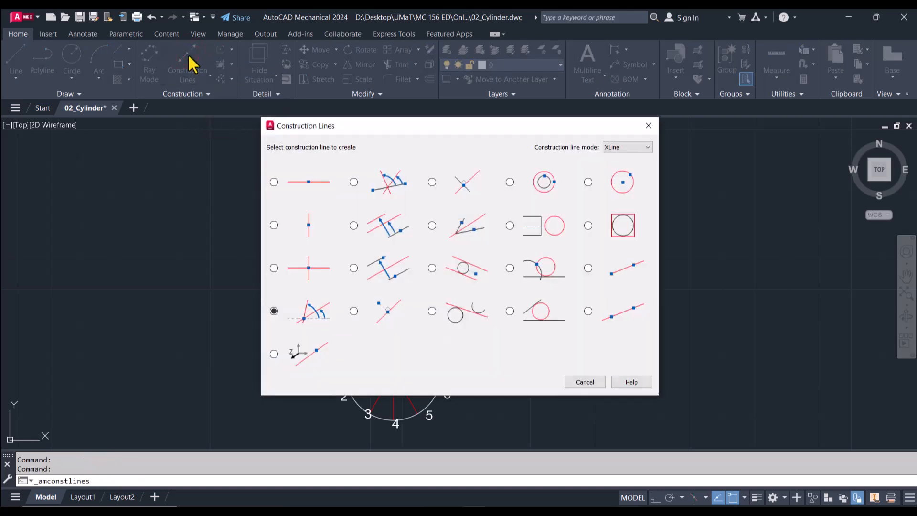
left_click(290, 226)
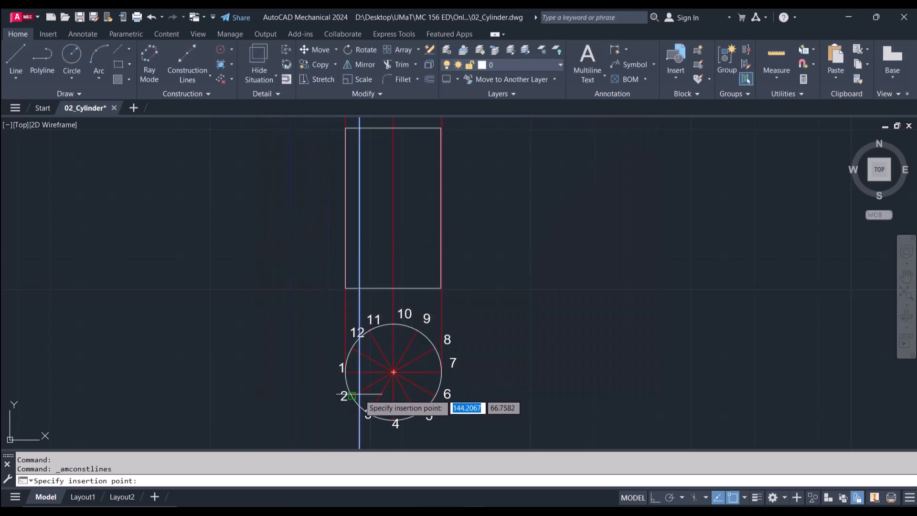
left_click(353, 395)
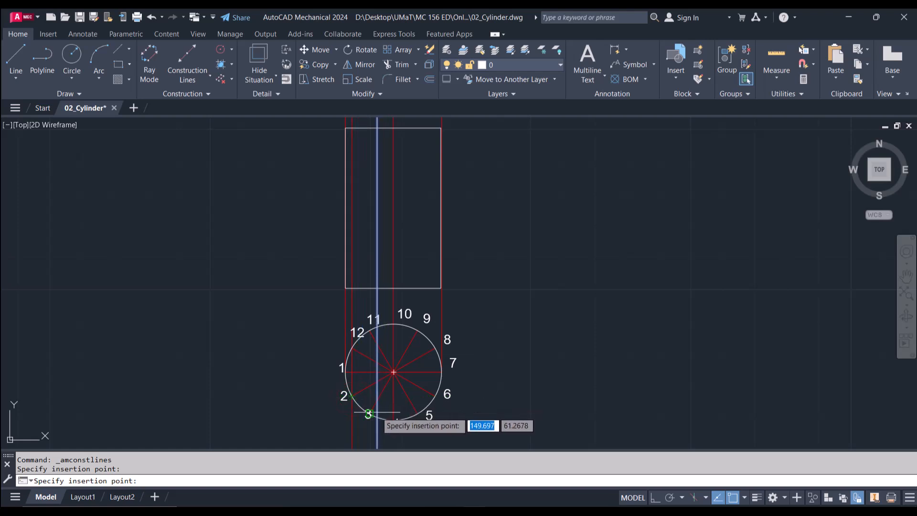
left_click(370, 331)
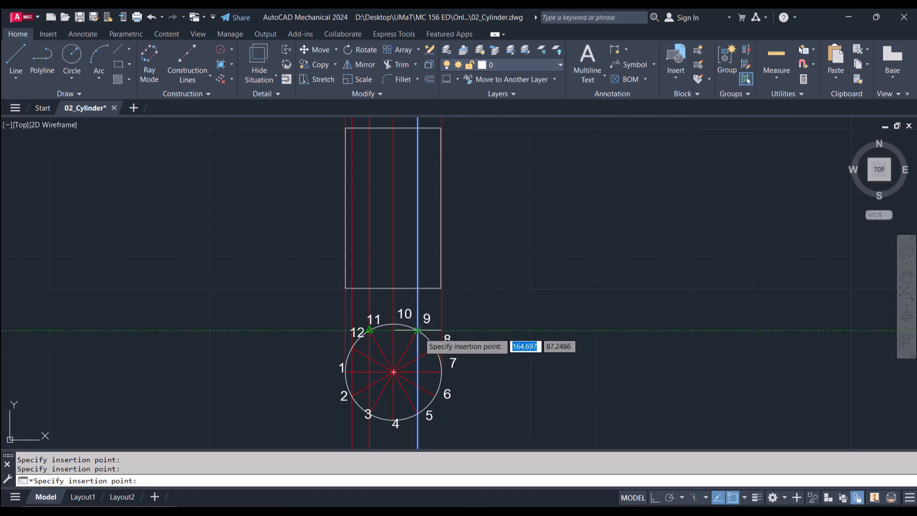
left_click(417, 330)
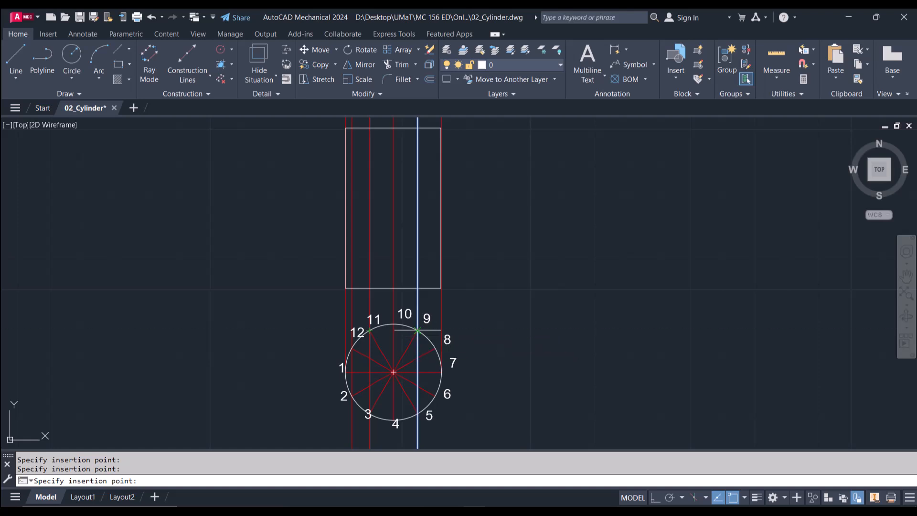
left_click(436, 348)
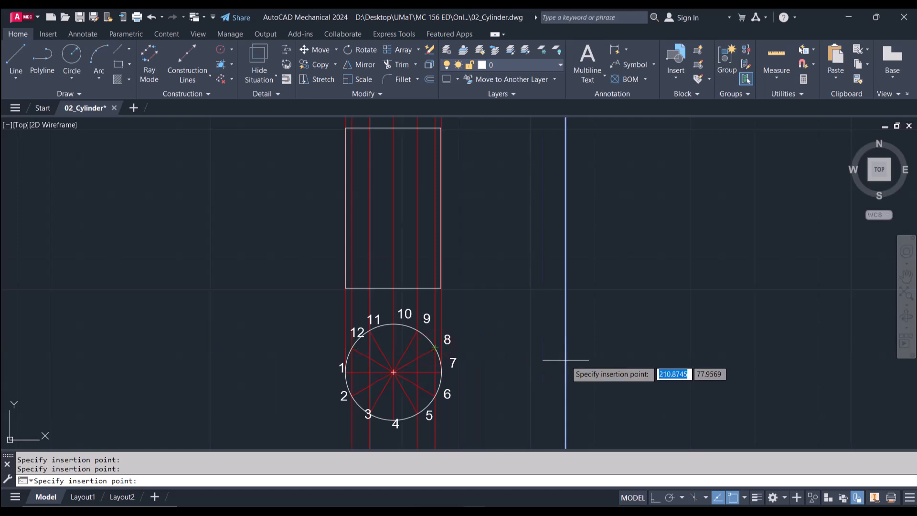
key("Escape")
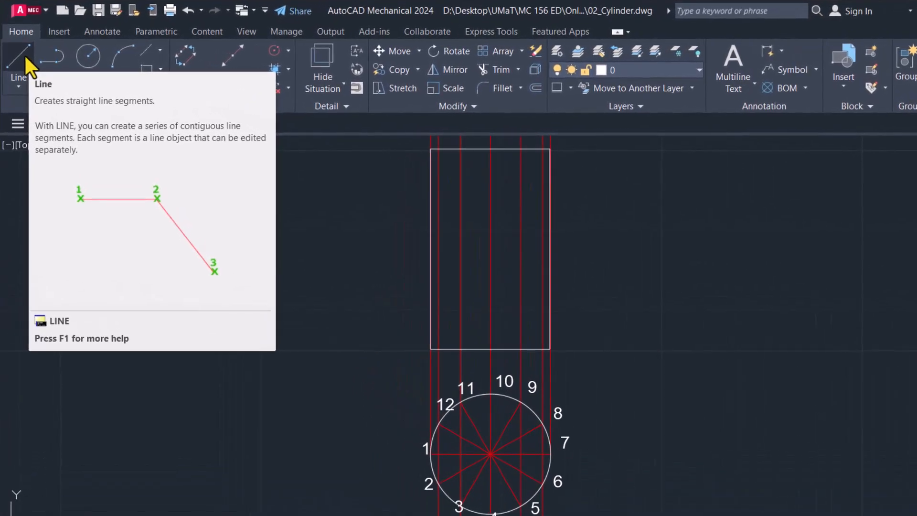
- With Ortho on, draw a separate 50 mm vertical line to the right of the rectangle, aligned with its top and bottom edges
left_click(25, 55)
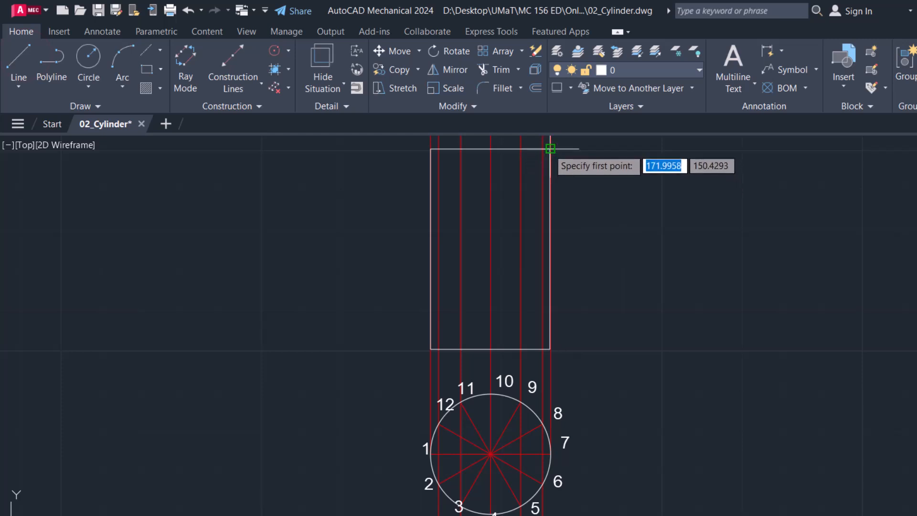
left_click(601, 148)
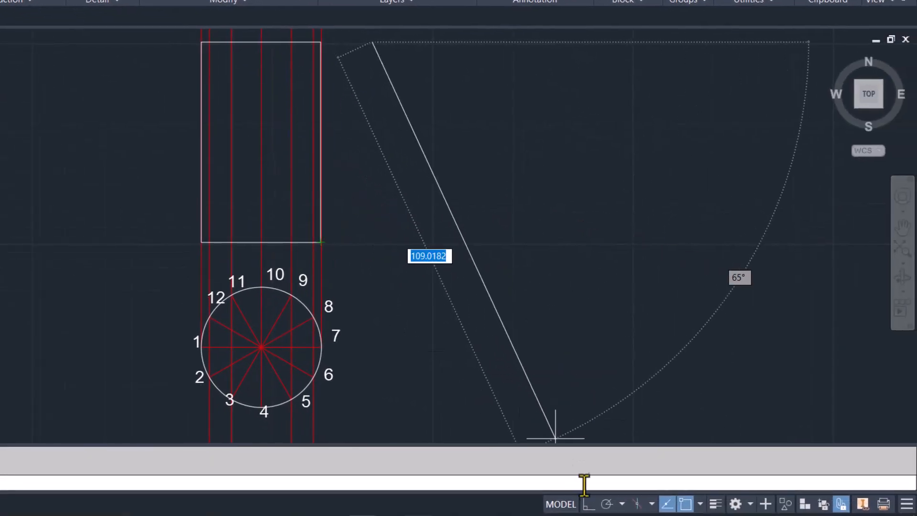
left_click(585, 503)
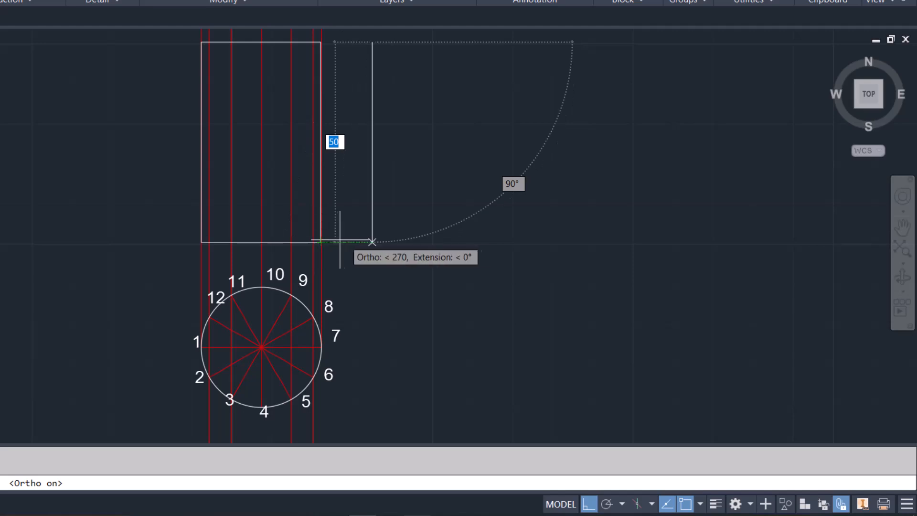
left_click(372, 242)
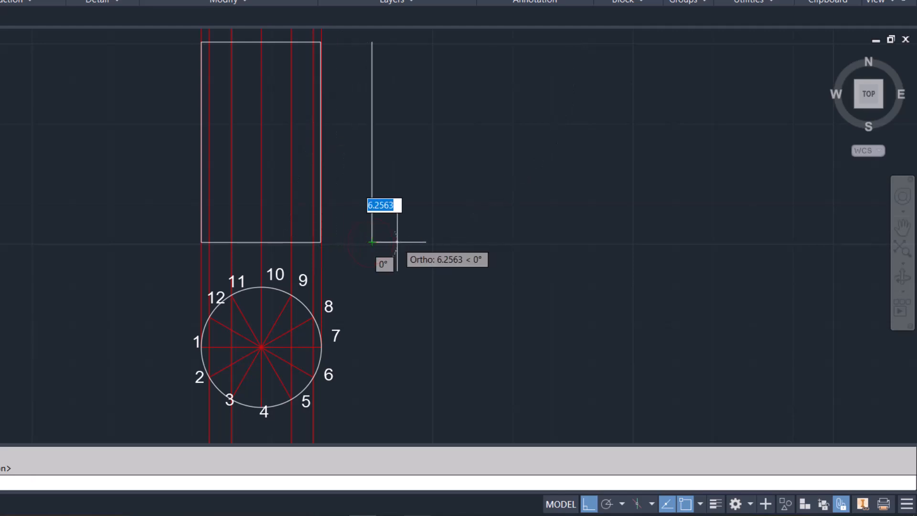
key("BackSpace")
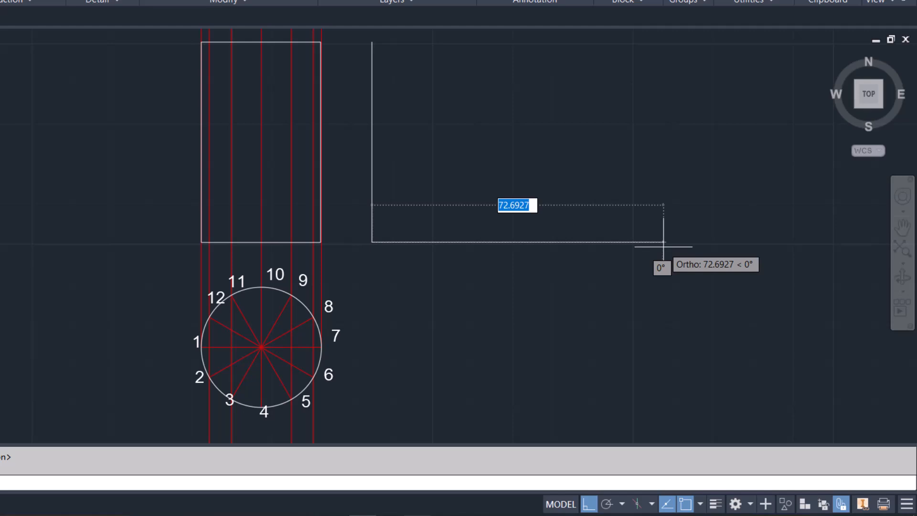
key("Escape")
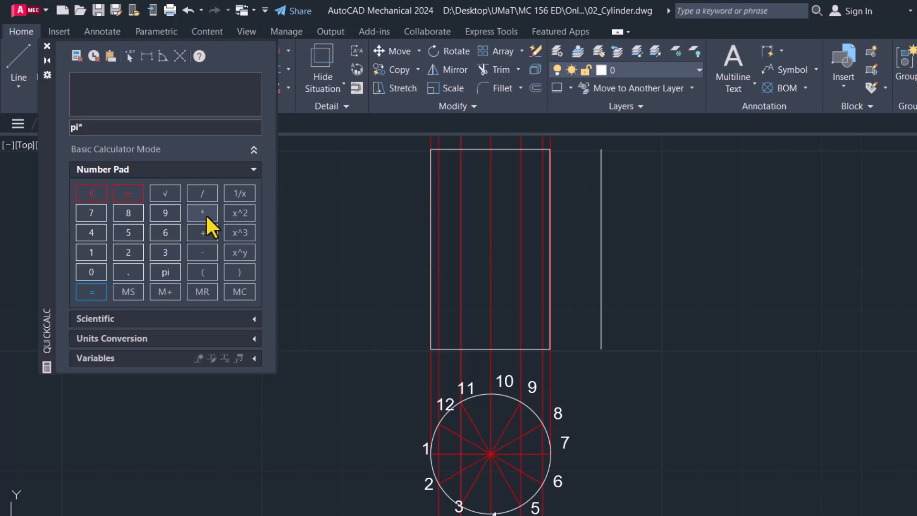
- Calculate the base circumference as pi*30 in the quick calculator and close the calculator
type("30")
key("Return")
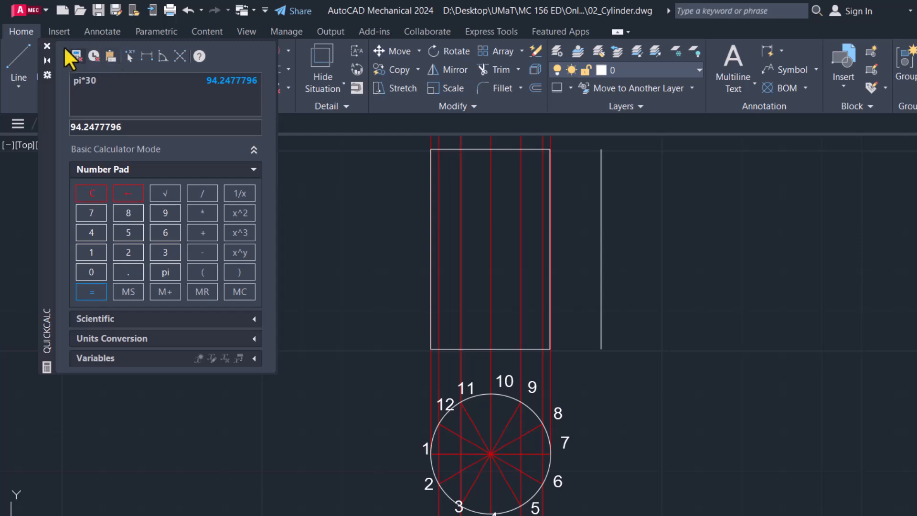
left_click(47, 45)
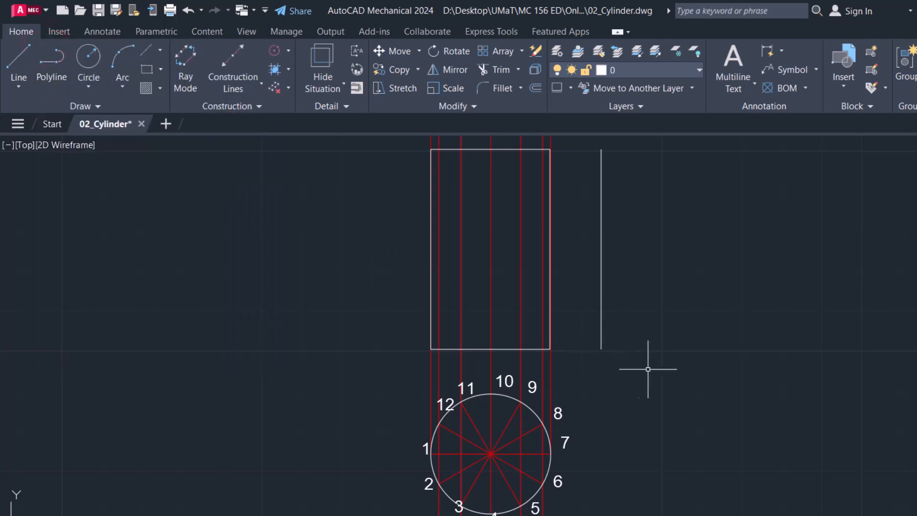
- Draw a 94.25 mm horizontal line to the right from the lower end of the separate vertical line
left_click(20, 67)
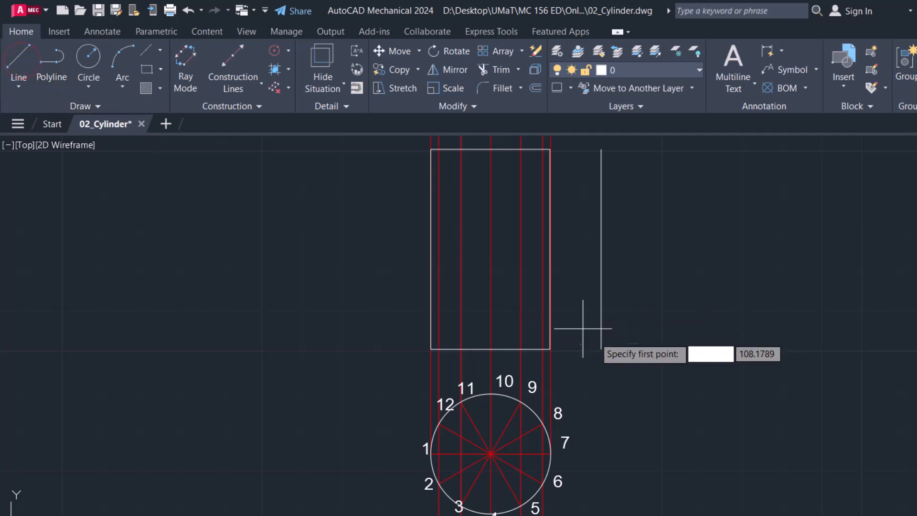
left_click(601, 349)
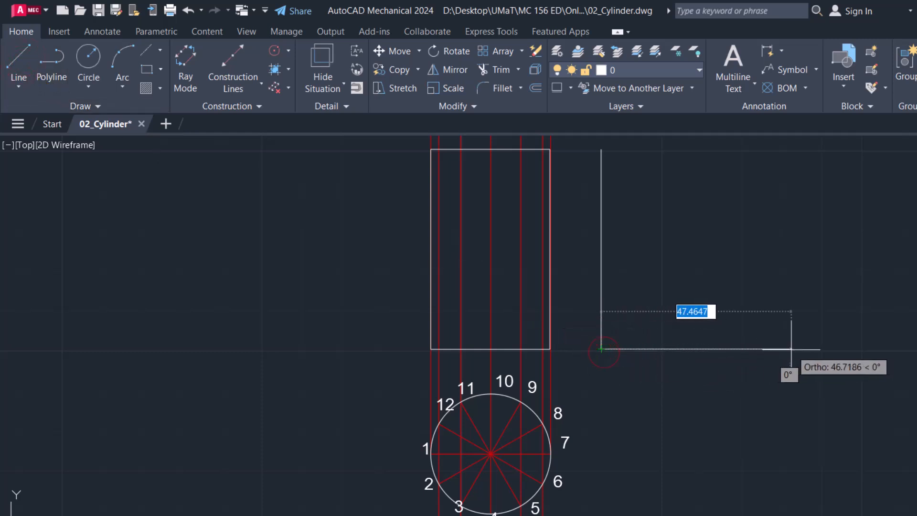
type("9")
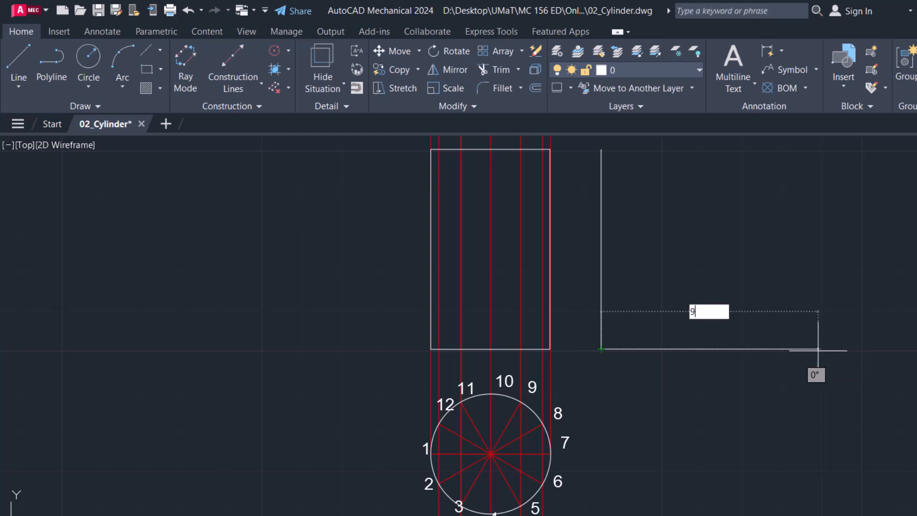
type("4.25")
key("Return")
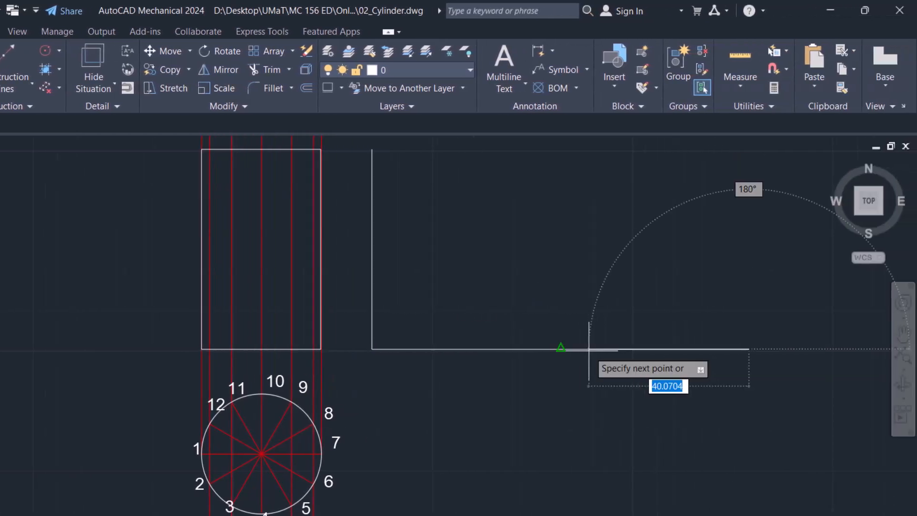
- Continue the line 50 mm upward and back to the first vertical line's upper end, closing the development rectangle
scroll(589, 349, "down", 4)
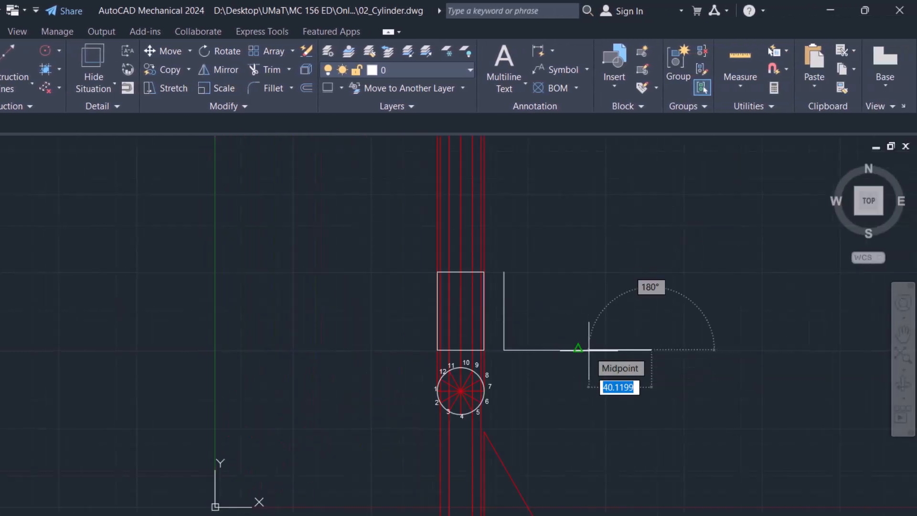
scroll(589, 349, "up", 2)
scroll(588, 349, "up", 2)
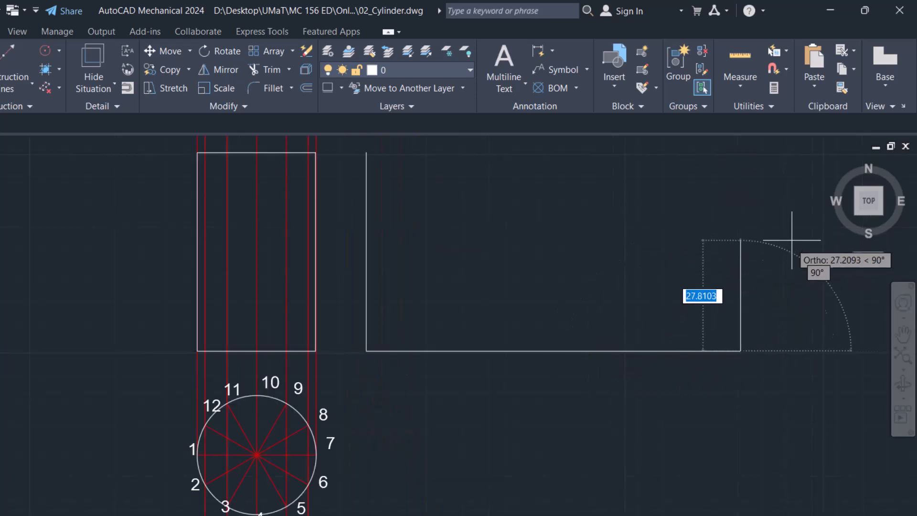
type("50")
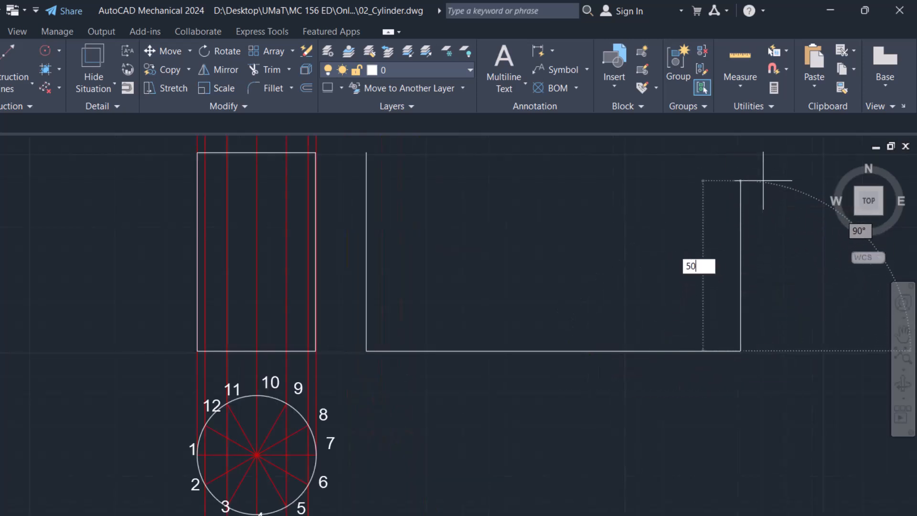
key("Return")
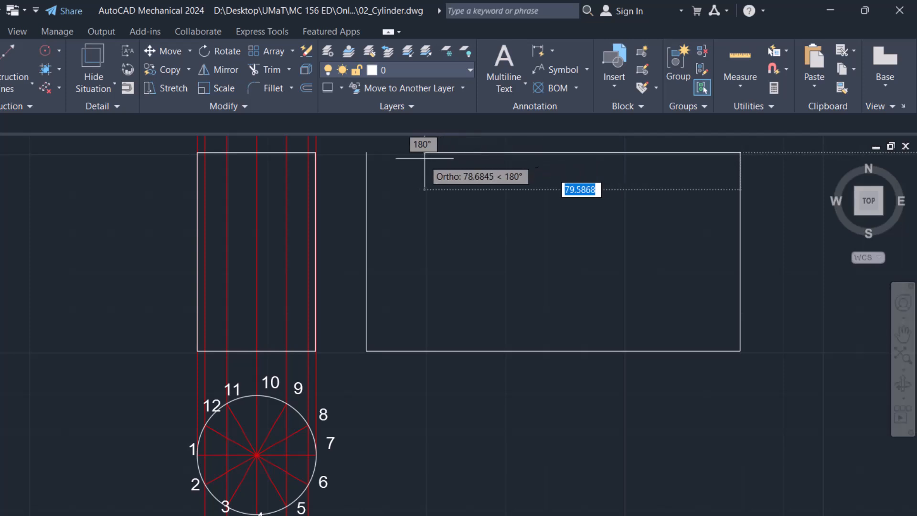
left_click(366, 153)
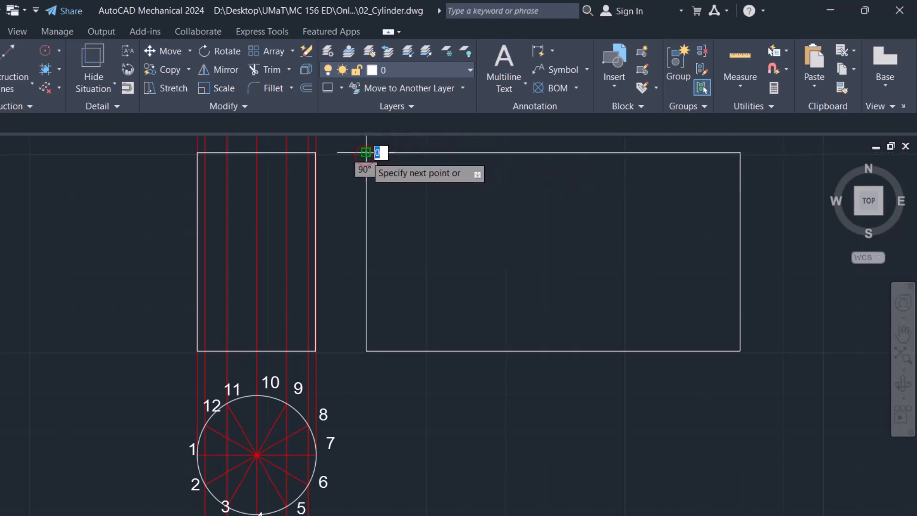
key("Return")
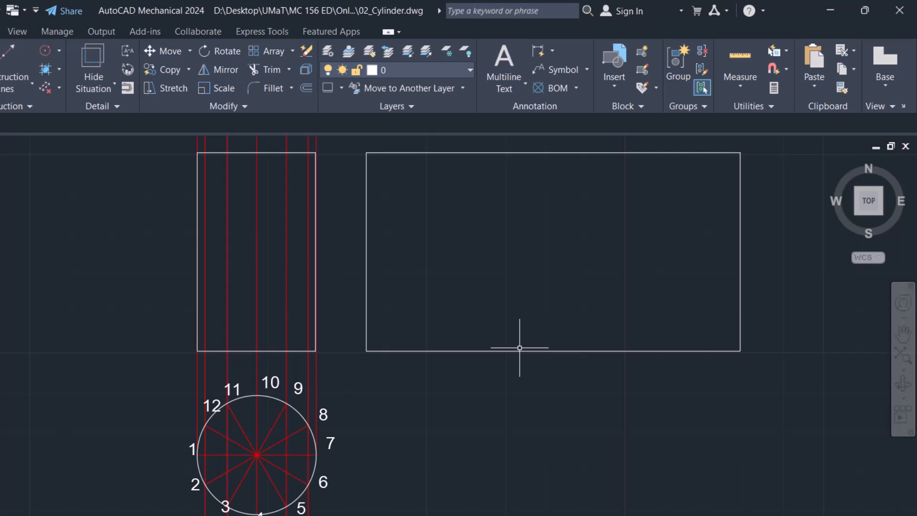
- Make AM_CL the current layer
left_click(429, 71)
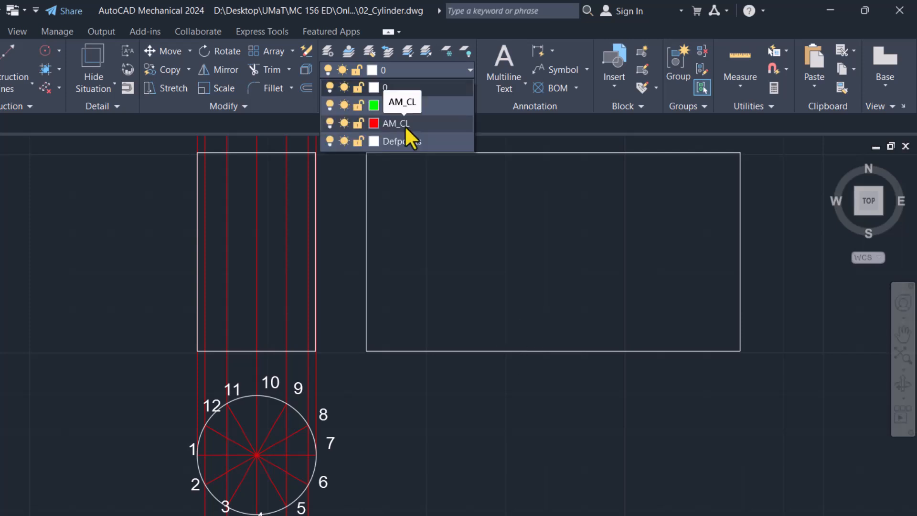
left_click(405, 68)
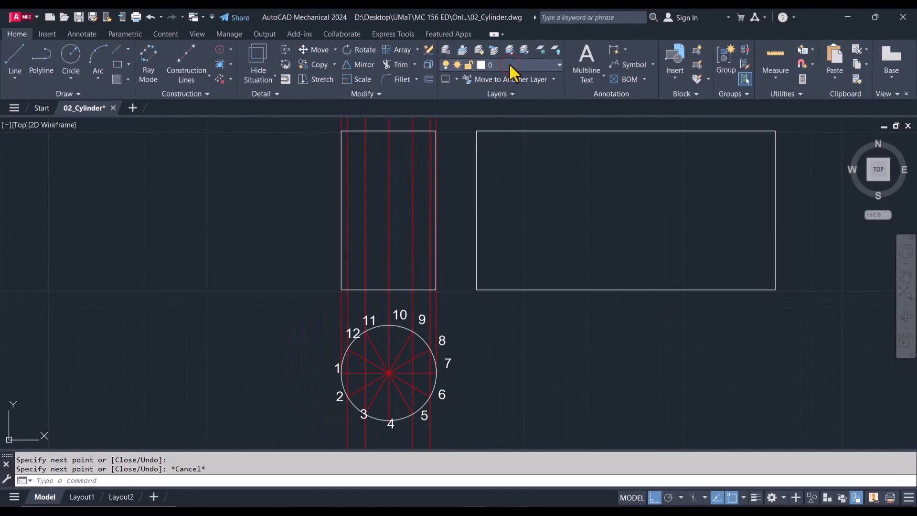
left_click(509, 63)
left_click(505, 106)
left_click(15, 61)
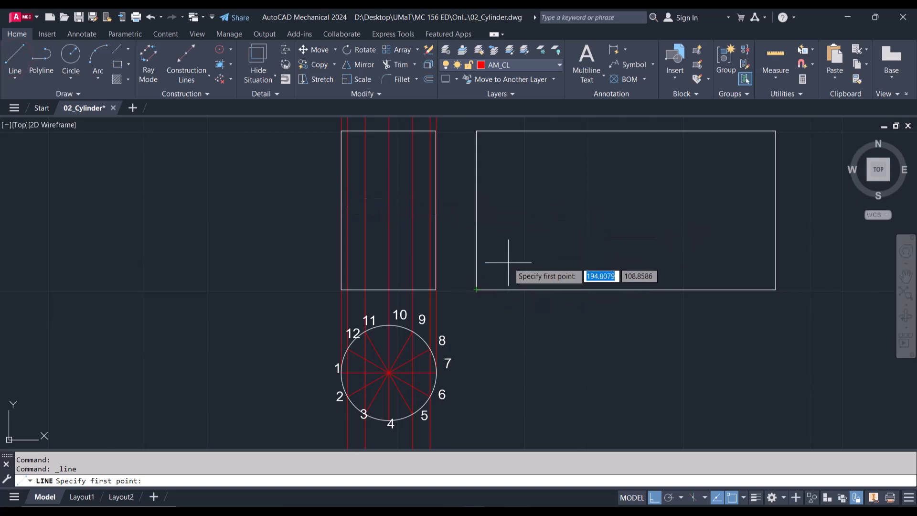
key("Escape")
- Divide the calculated circumference 94.2477796 by 12 in the quick calculator and close the calculator
type("QC")
key("Return")
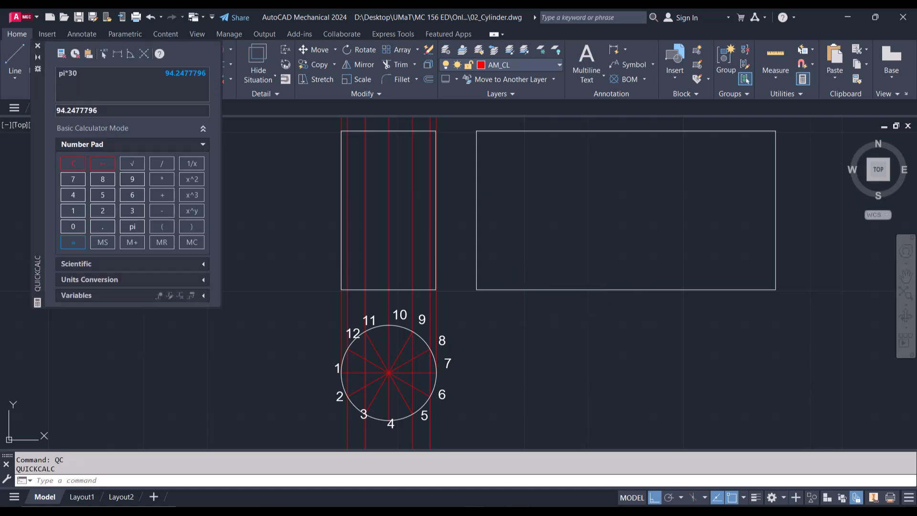
left_click(107, 114)
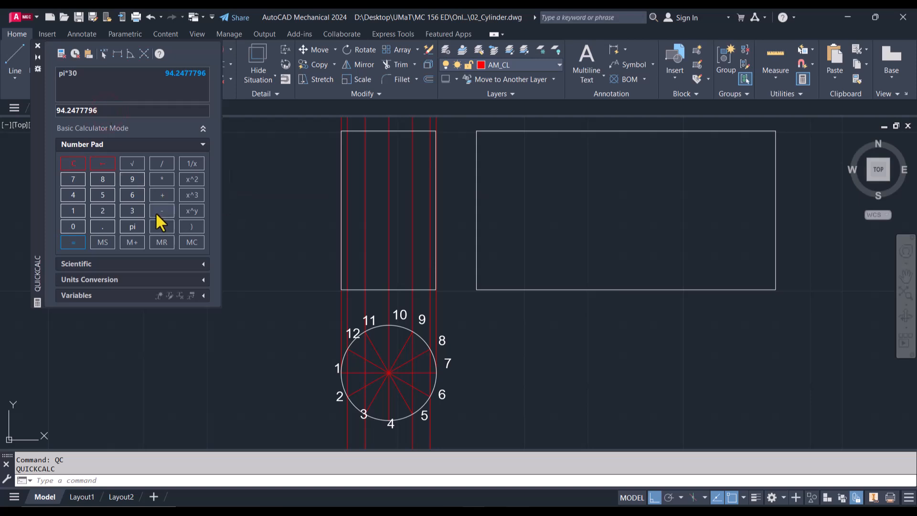
left_click(162, 164)
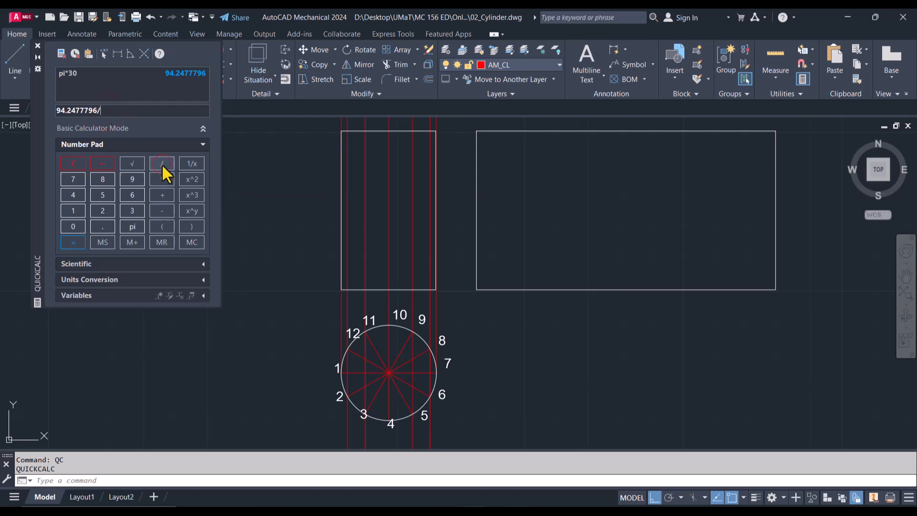
left_click(75, 213)
left_click(99, 214)
key("Return")
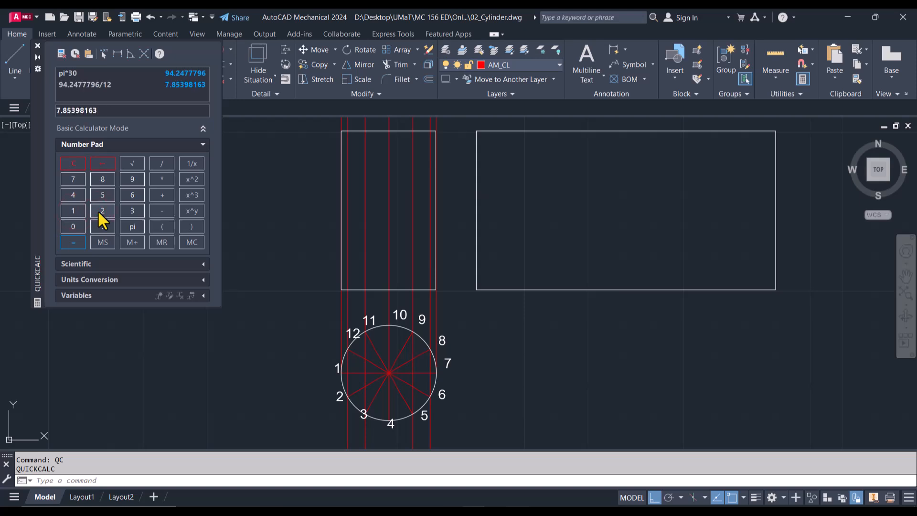
left_click(37, 45)
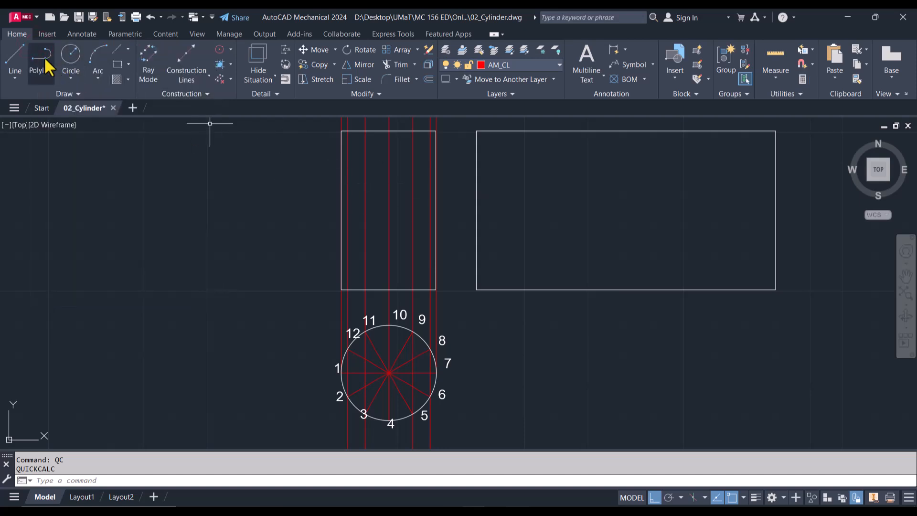
- Draw a vertical division line 7.85 mm from the development's lower-left corner, from the bottom edge to the top edge
left_click(16, 57)
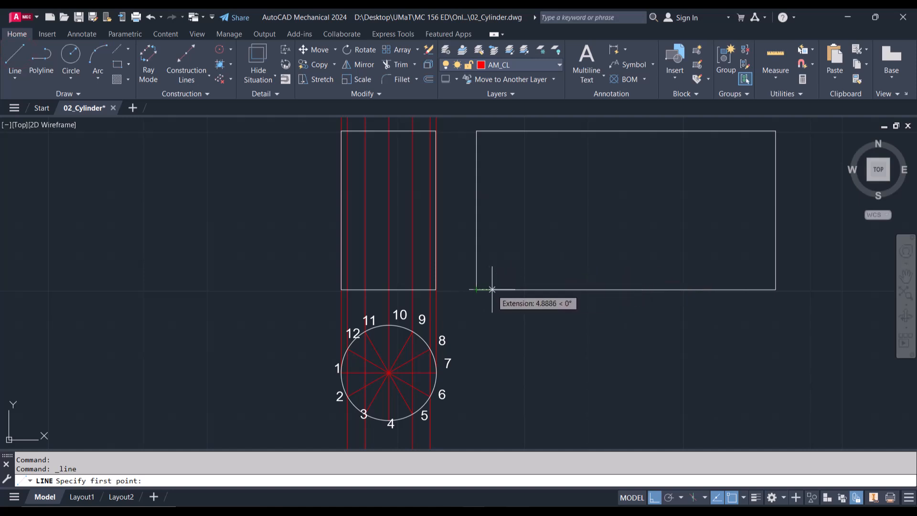
type("7.8")
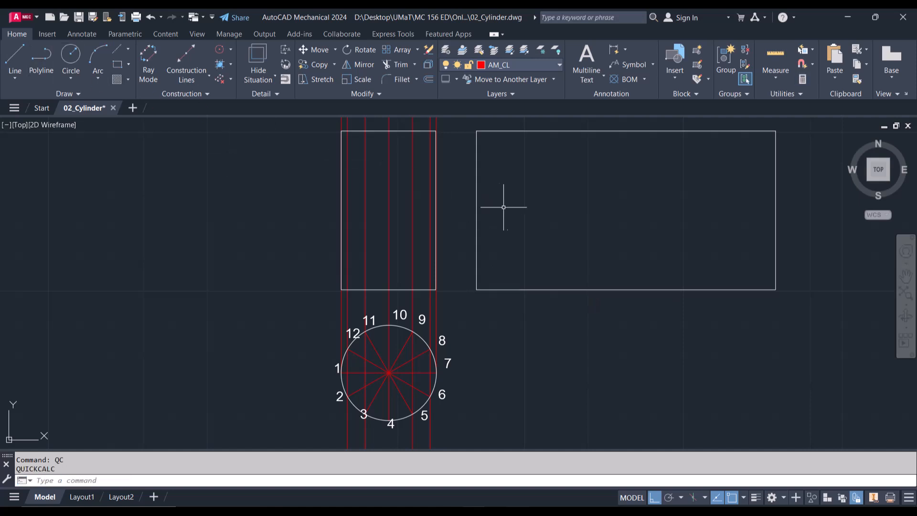
left_click(4, 59)
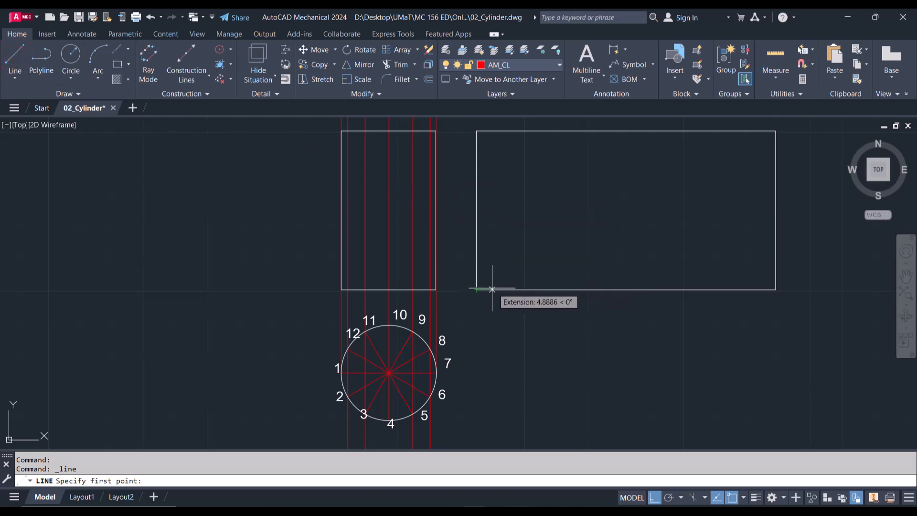
type("7.85")
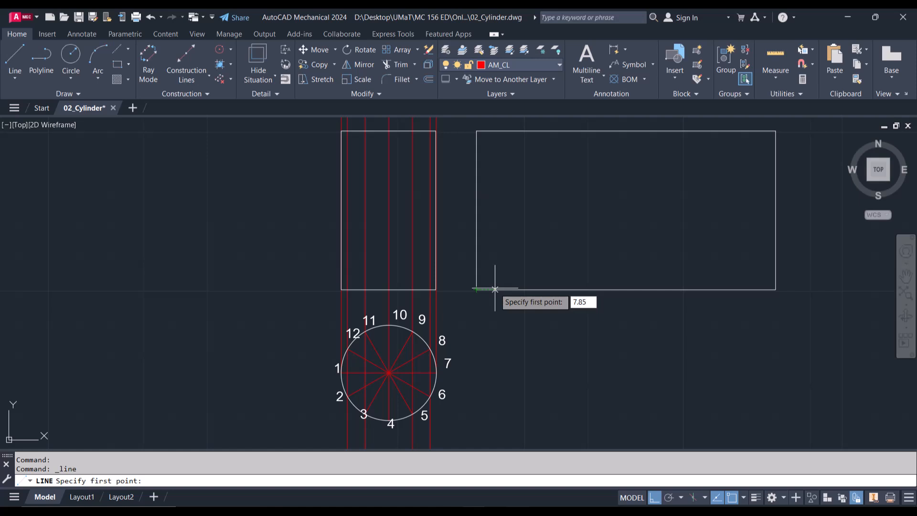
key("Return")
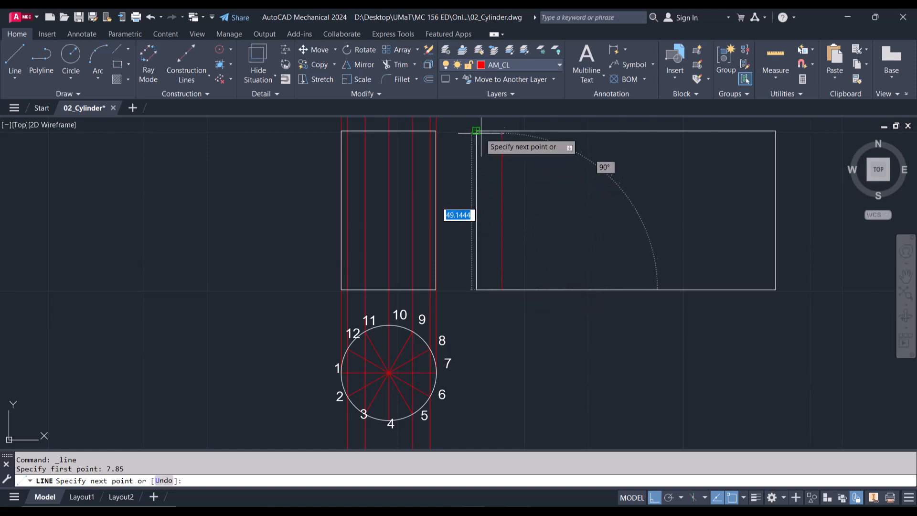
left_click(501, 131)
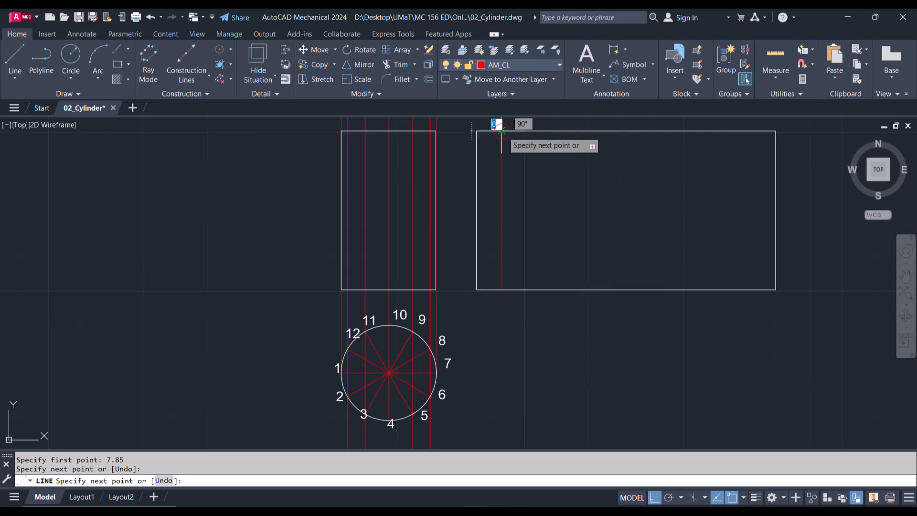
key("Escape")
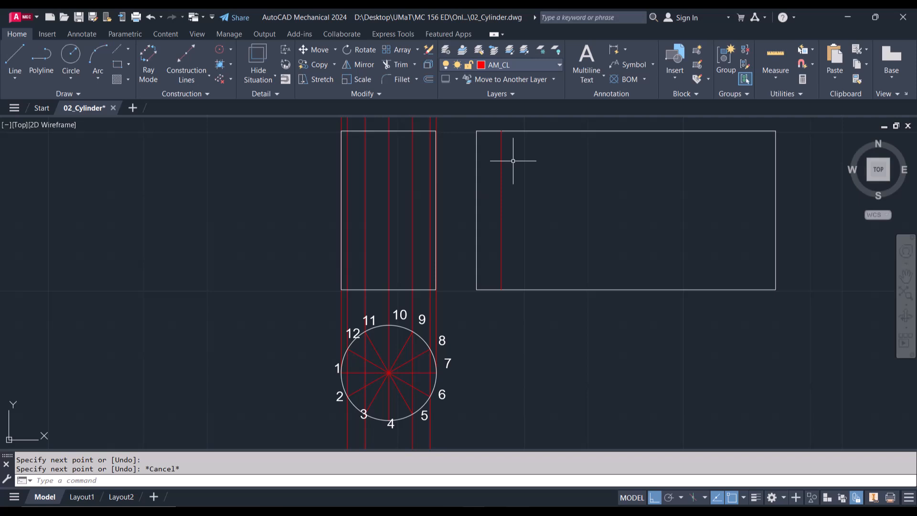
- Create a rectangular array of the development's vertical division line with 7.85 mm column spacing and 1 row
left_click(401, 49)
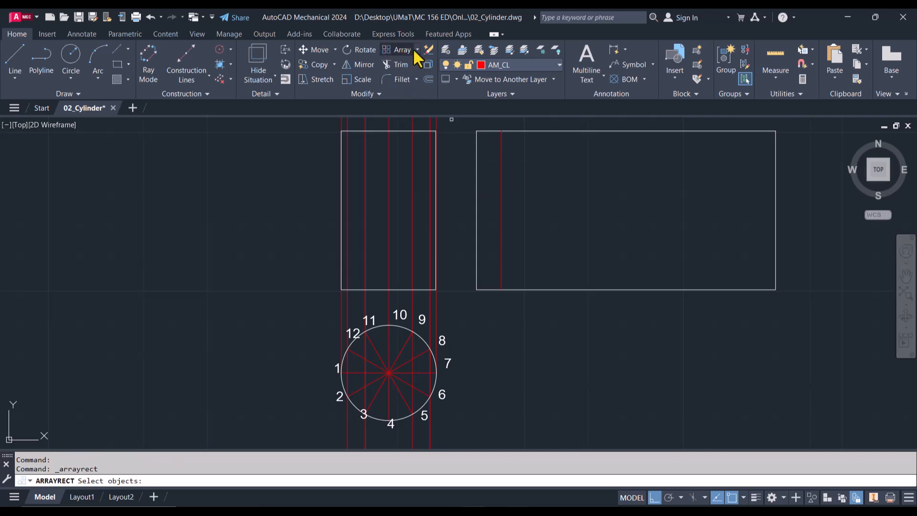
left_click(415, 48)
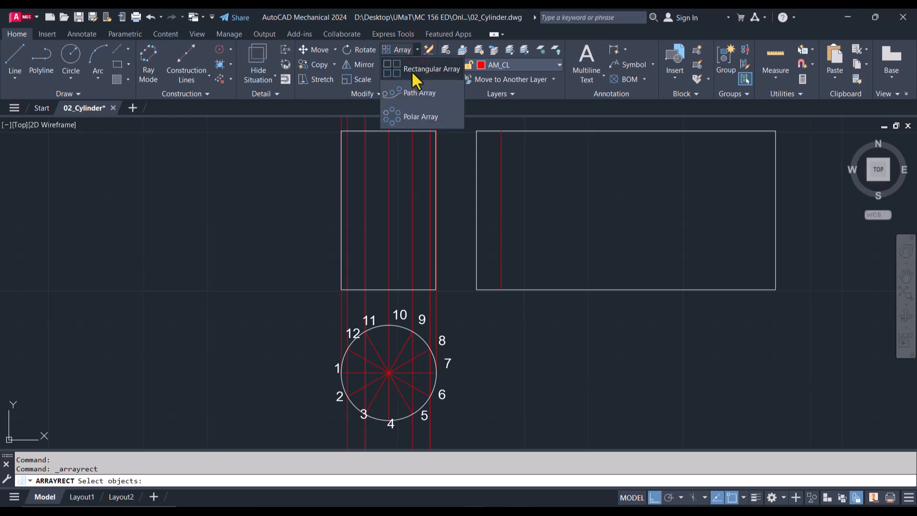
left_click(422, 70)
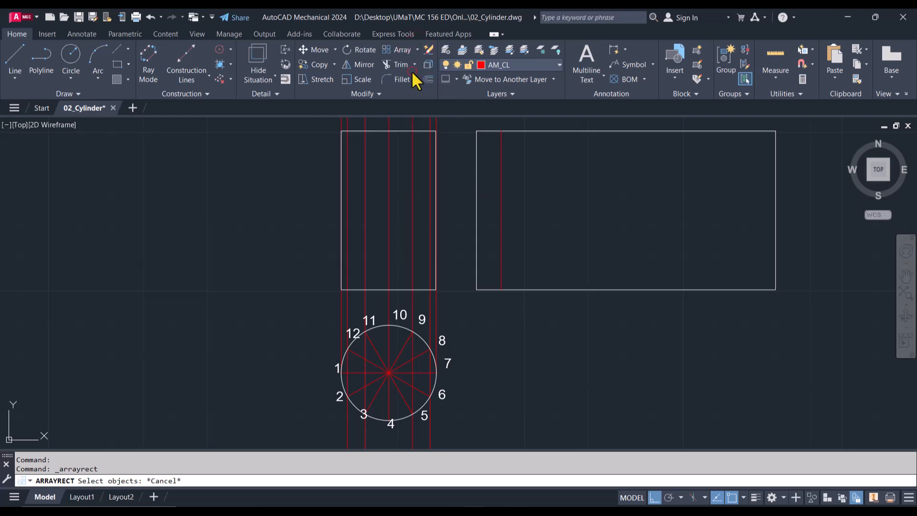
left_click(500, 181)
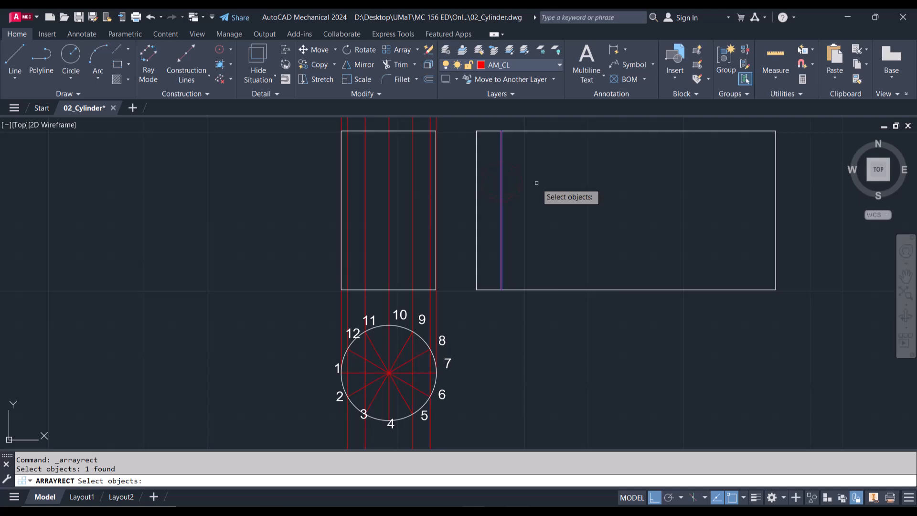
key("Return")
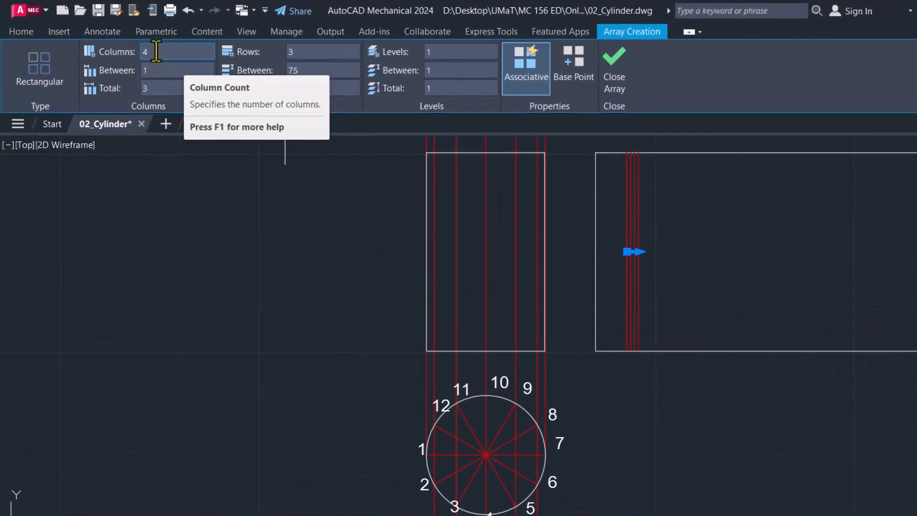
left_click(156, 51)
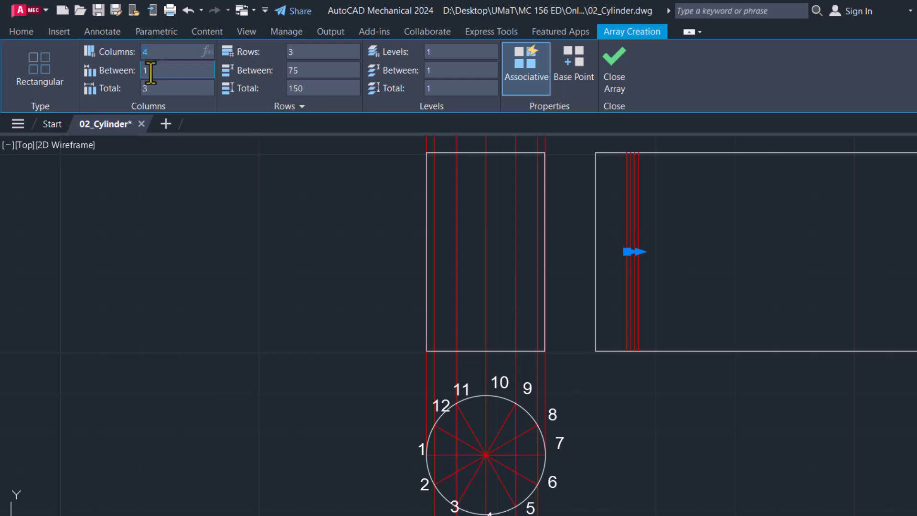
left_click(150, 71)
type("7.85")
left_click(295, 50)
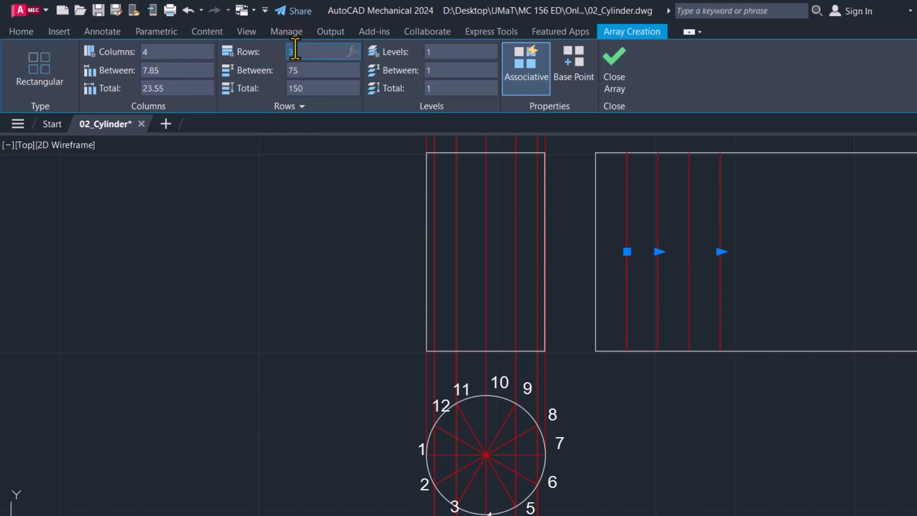
type("1")
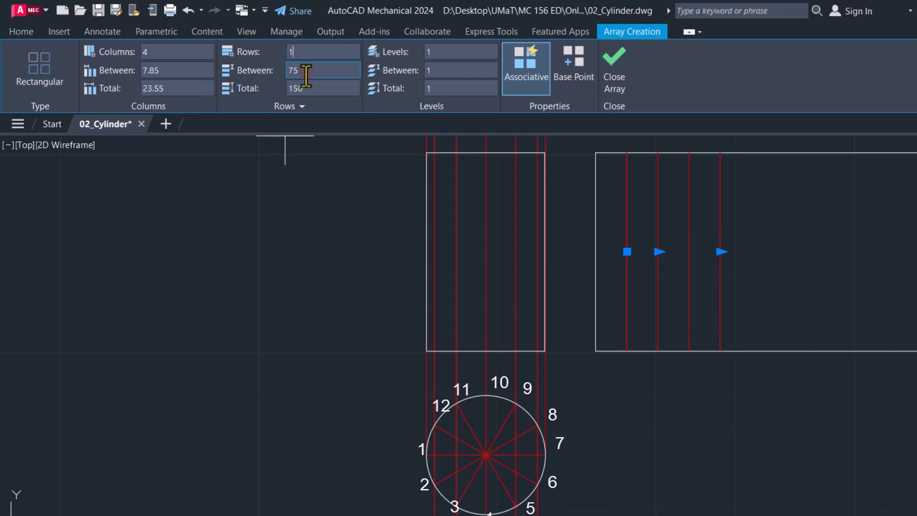
- Set the division line array to 12 columns and finish the array
left_click(170, 52)
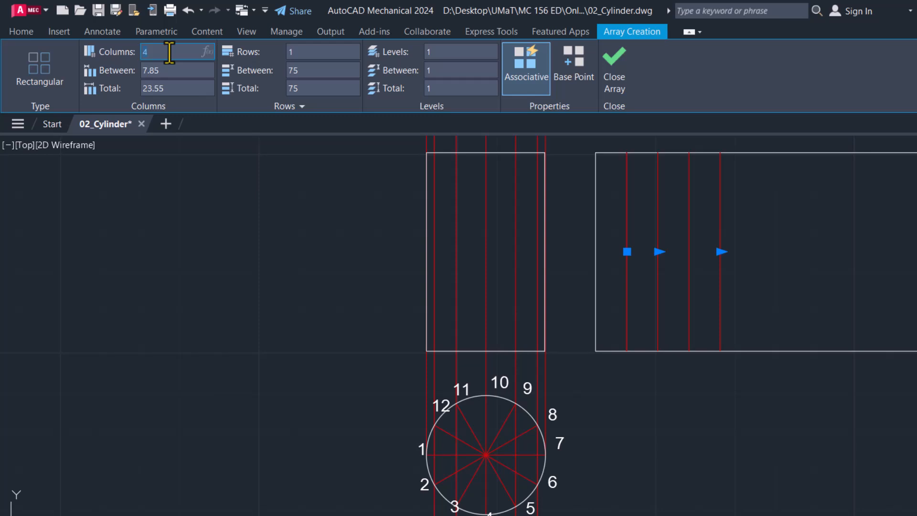
type("12")
left_click(171, 70)
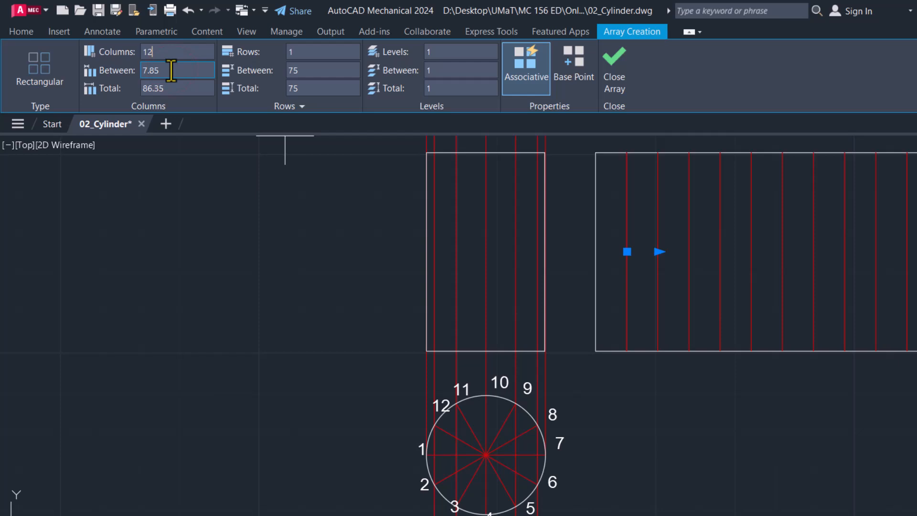
left_click(613, 70)
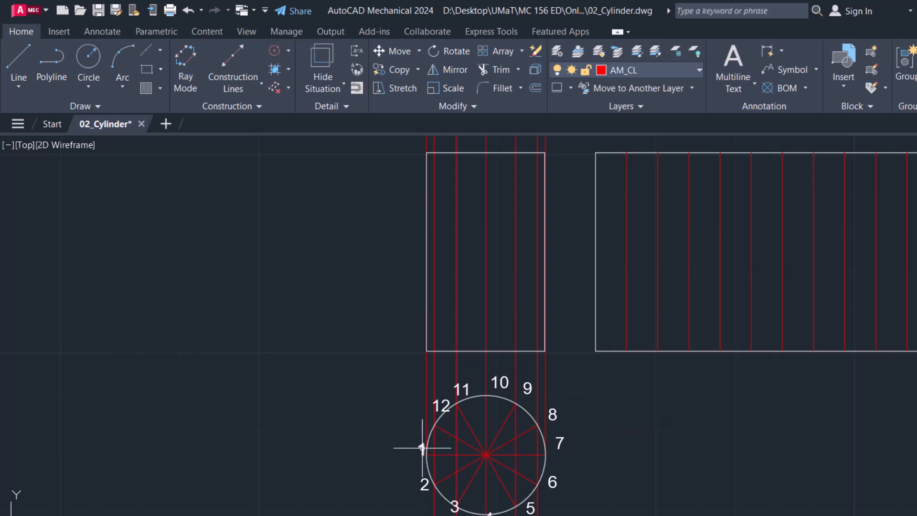
- Copy the label 1 beside the circle to just below the development's lower-left corner
left_click(423, 448)
type("co")
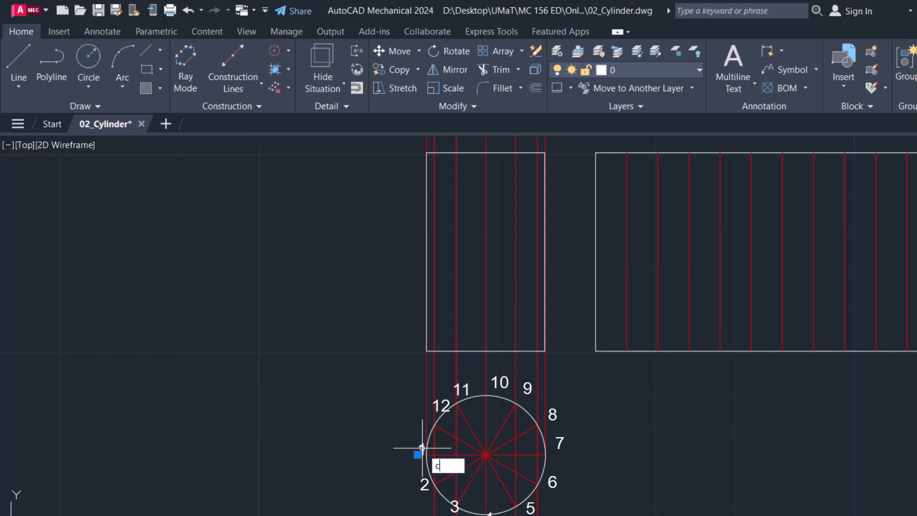
key("Return")
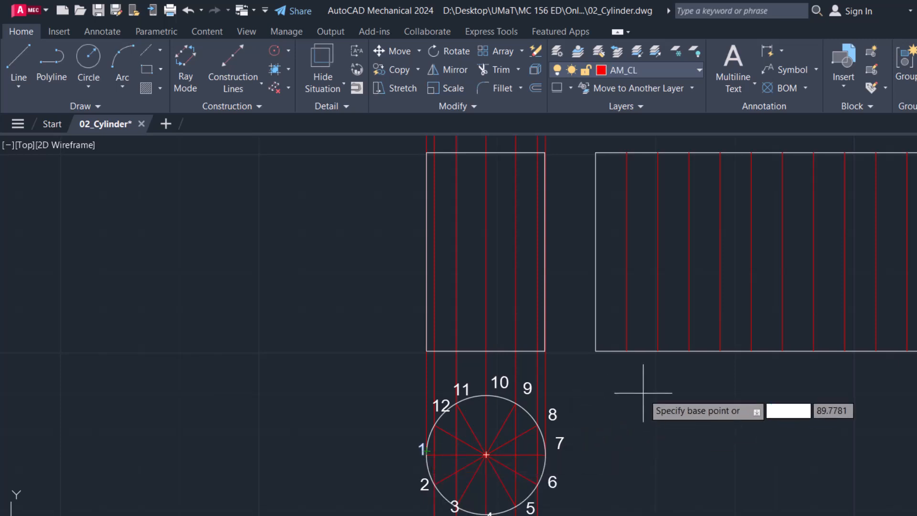
left_click(417, 454)
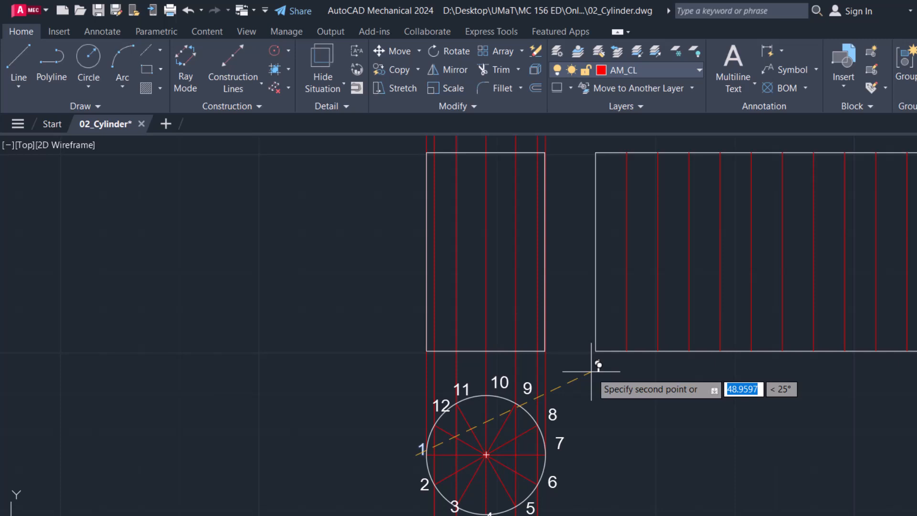
left_click(623, 371)
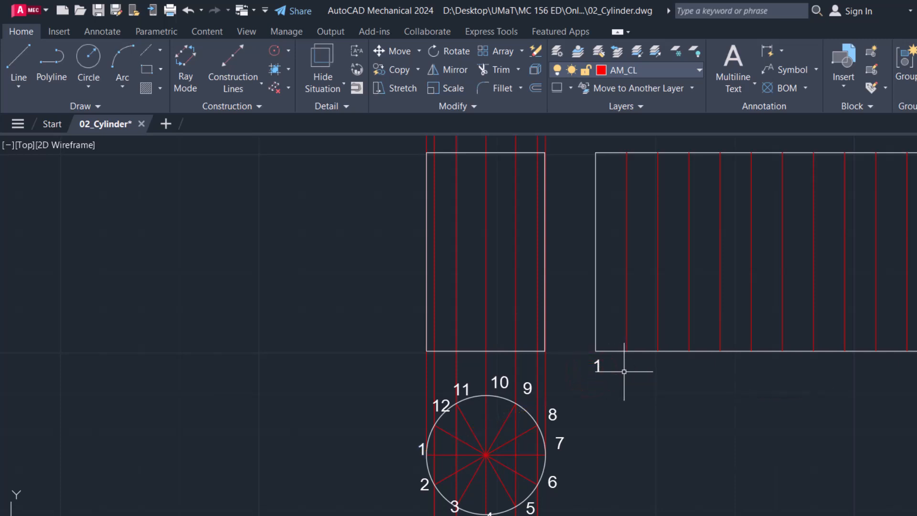
- With Ortho on, copy the development's label 1 horizontally to beneath each of the twelve division lines
left_click(596, 371)
type("Co")
key("Return")
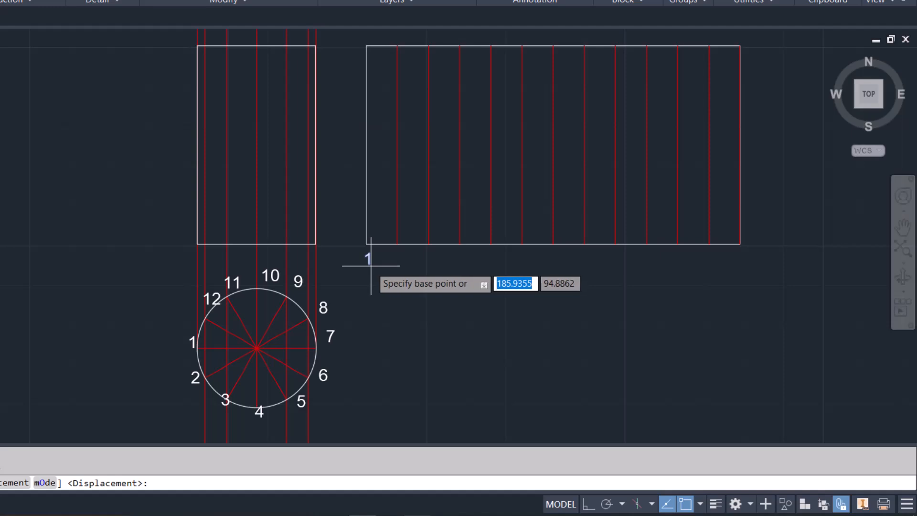
left_click(368, 262)
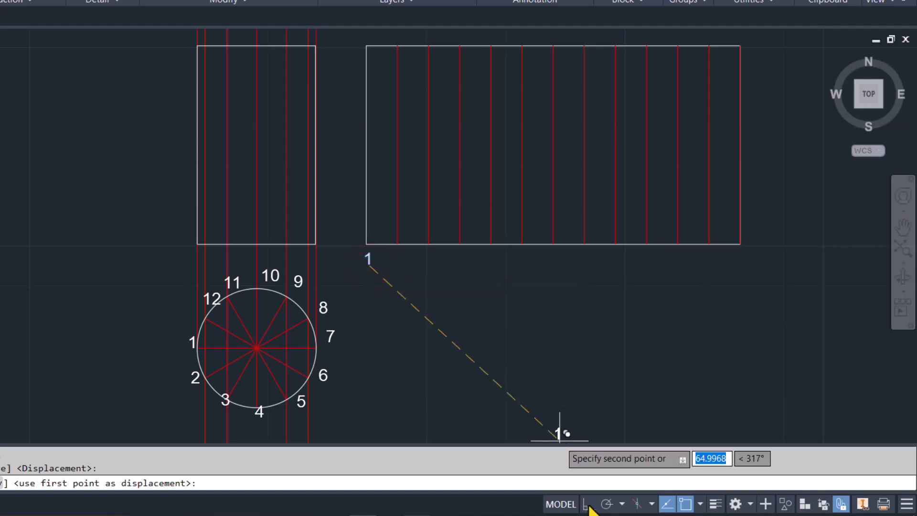
left_click(588, 505)
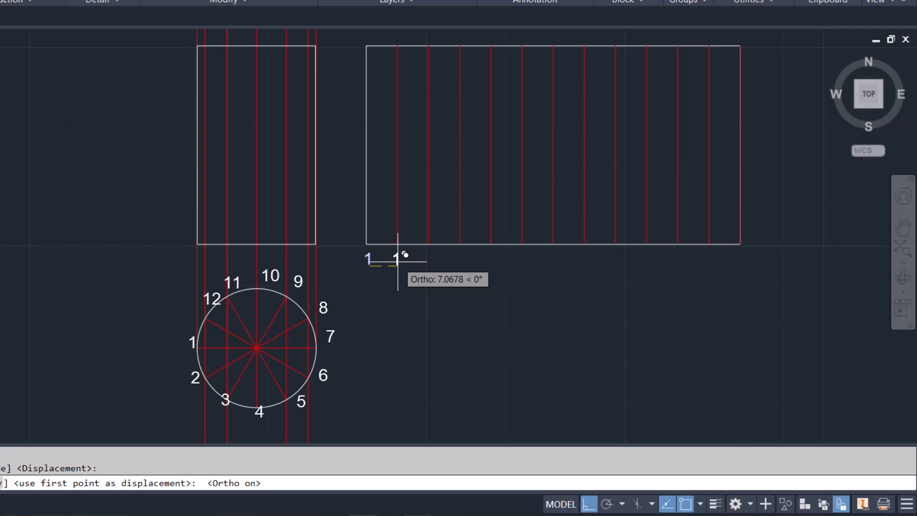
left_click(398, 261)
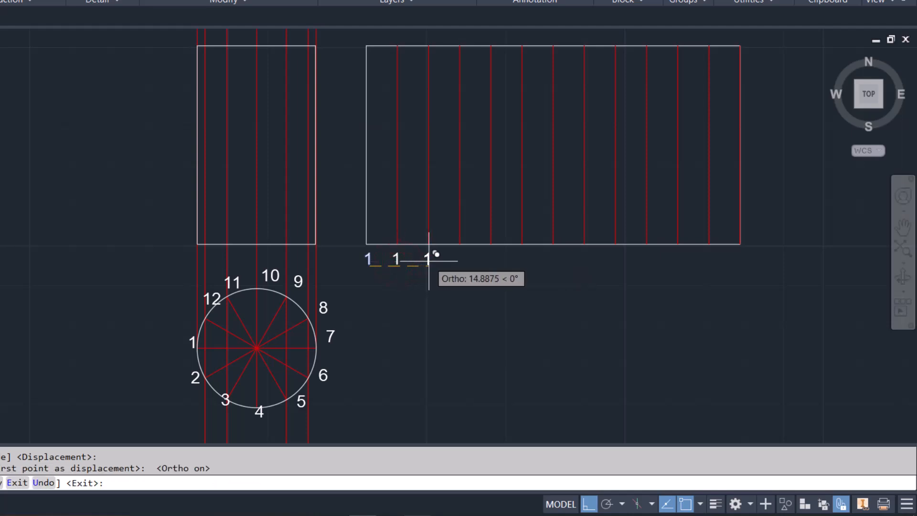
left_click(428, 260)
left_click(461, 260)
left_click(492, 260)
left_click(522, 259)
left_click(554, 255)
left_click(585, 255)
left_click(617, 255)
left_click(649, 253)
left_click(677, 255)
left_click(708, 256)
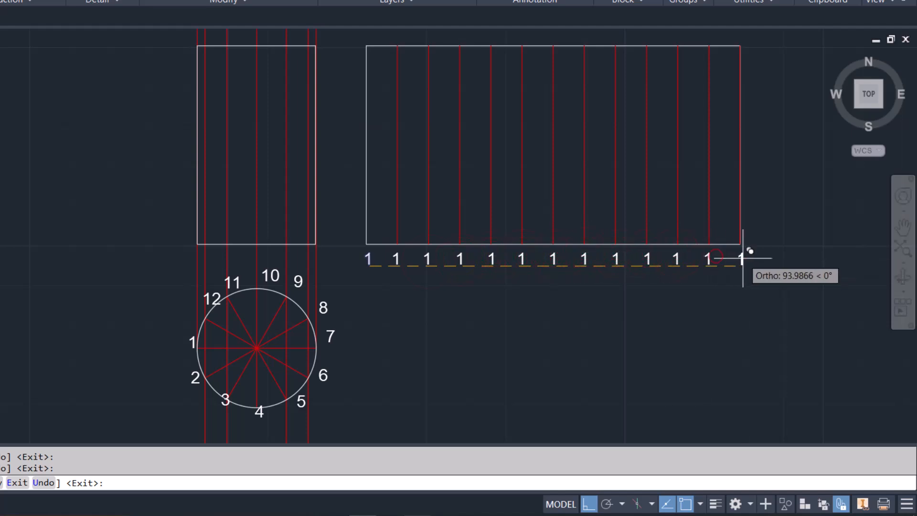
left_click(741, 258)
key("Escape")
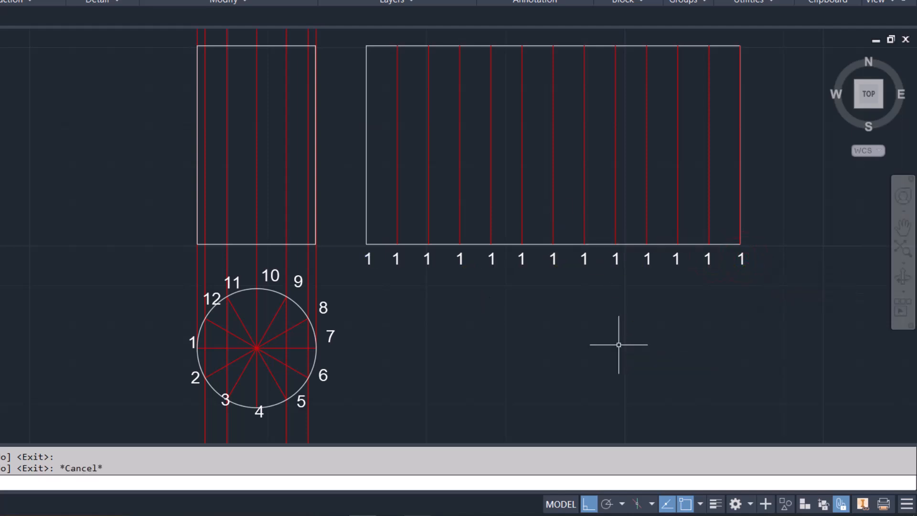
- Renumber the labels beneath the first six division lines as 2, 3, 4, 5, 6 and 7
double_click(398, 258)
type("2")
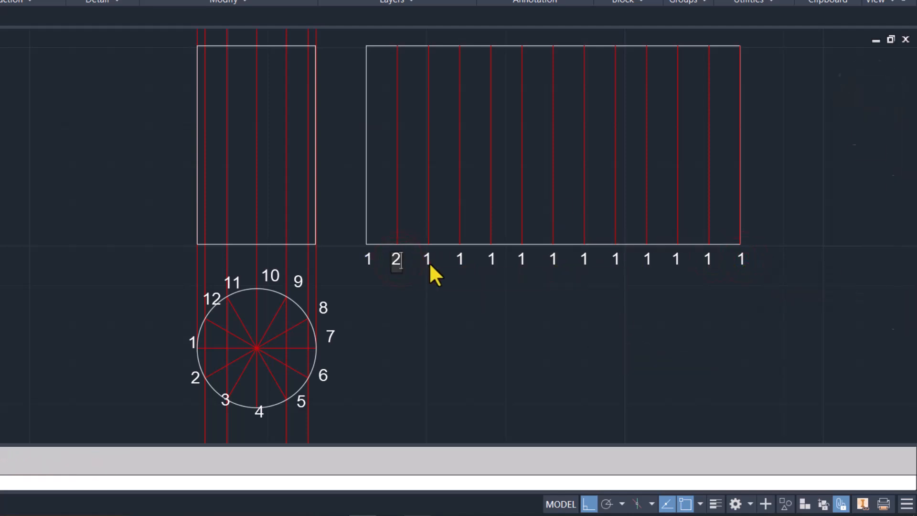
left_click(428, 261)
type("3")
key("Return")
left_click(460, 260)
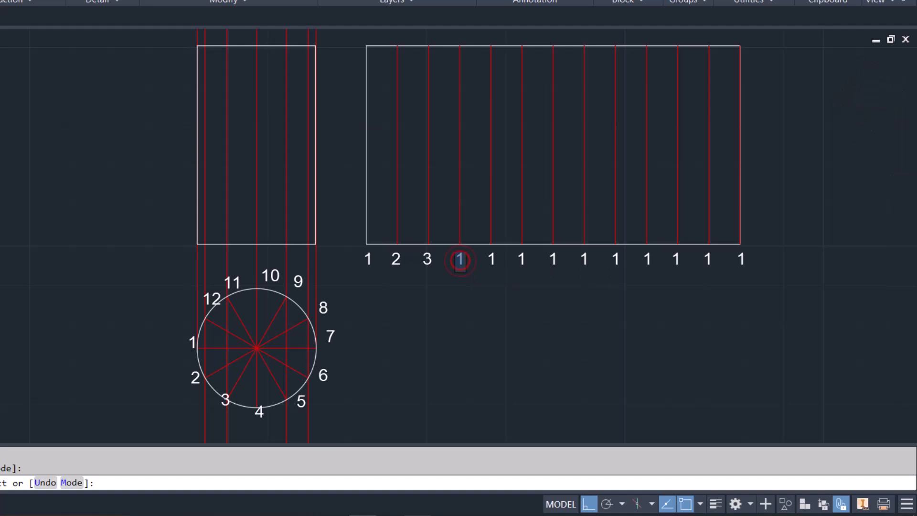
type("4")
key("Return")
left_click(491, 259)
type("5")
key("Return")
left_click(523, 259)
type("6")
key("Return")
left_click(553, 260)
type("7")
key("Return")
- Renumber the next five labels as 8, 9, 10, 11 and 12, keeping the last one as 1
left_click(584, 260)
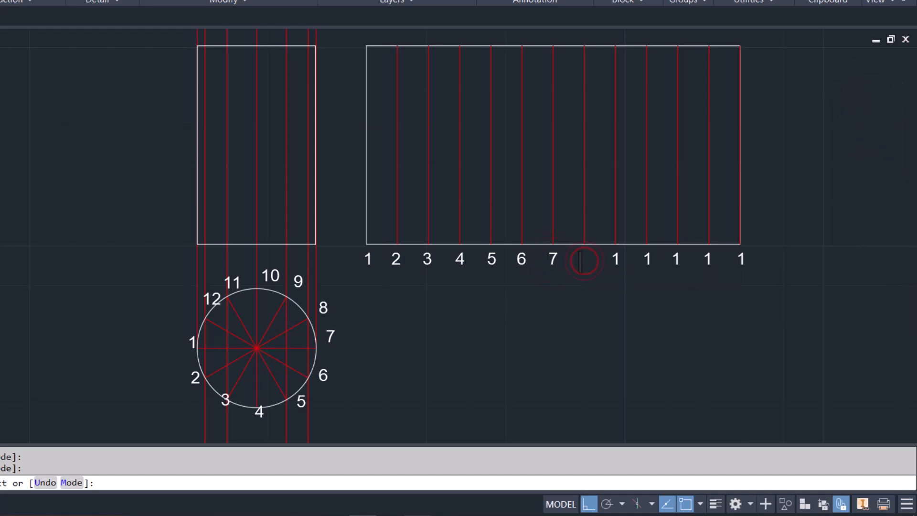
key("Return")
left_click(613, 260)
type("9")
key("Return")
left_click(647, 259)
type("10")
key("Return")
left_click(675, 260)
type("11")
key("Return")
left_click(709, 259)
type("12")
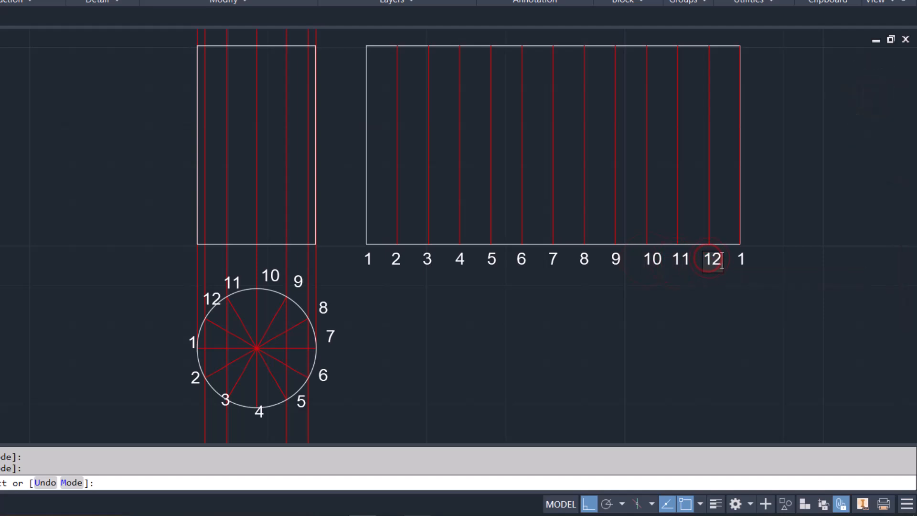
key("Return")
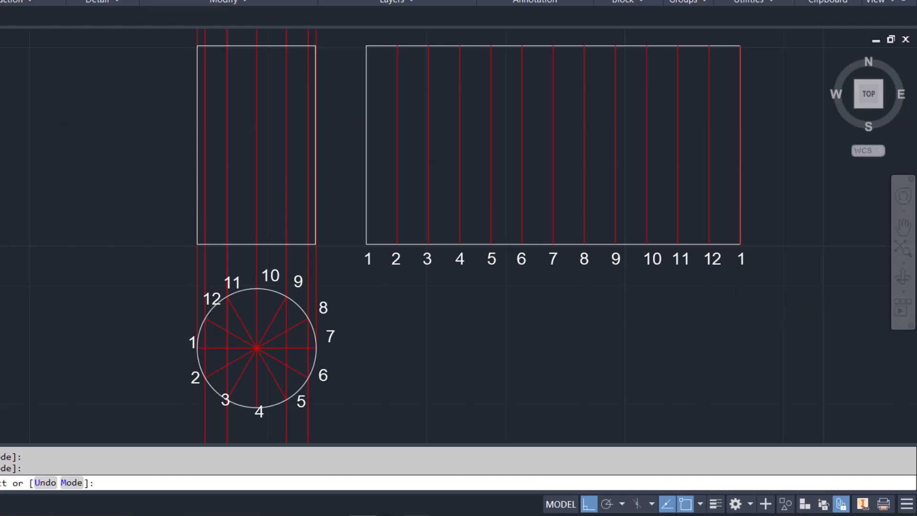
key("Escape")
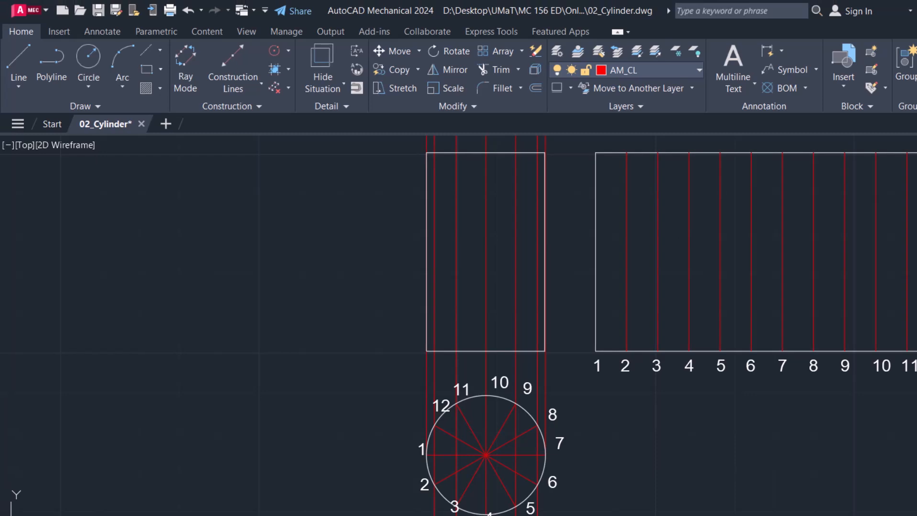
left_click(87, 87)
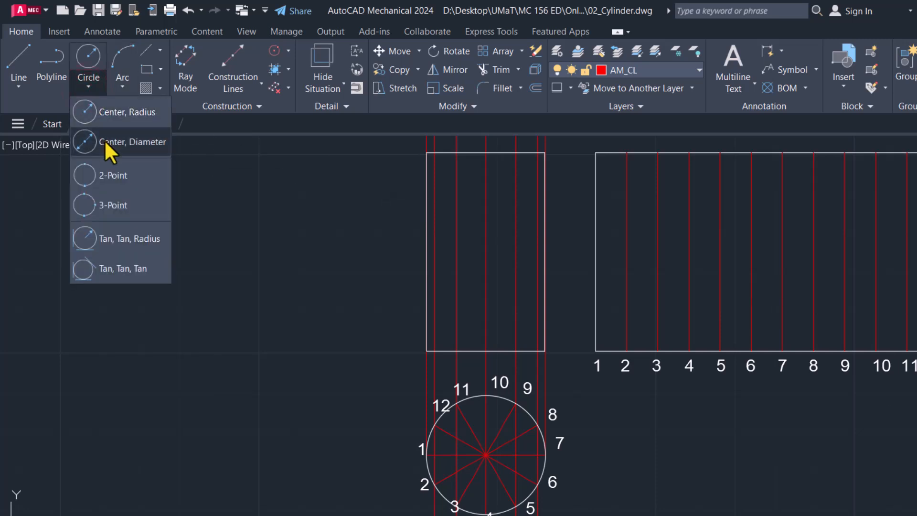
left_click(97, 177)
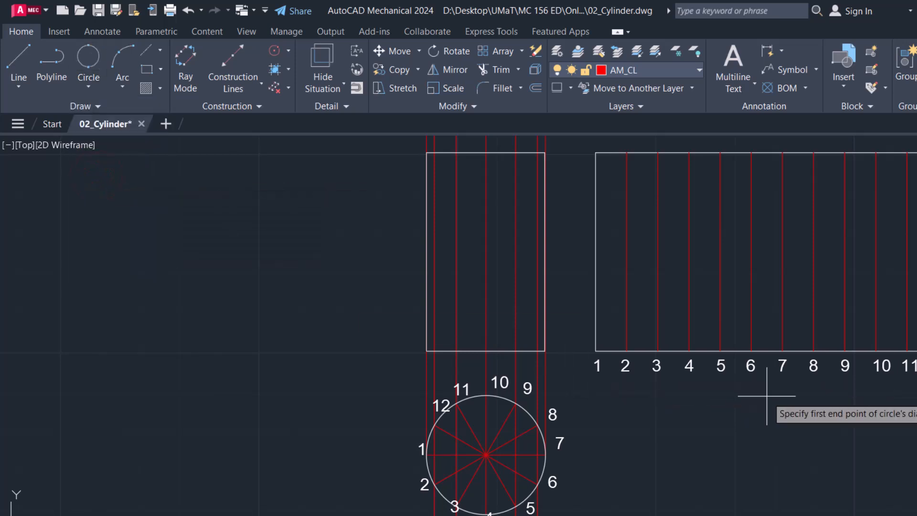
left_click(782, 351)
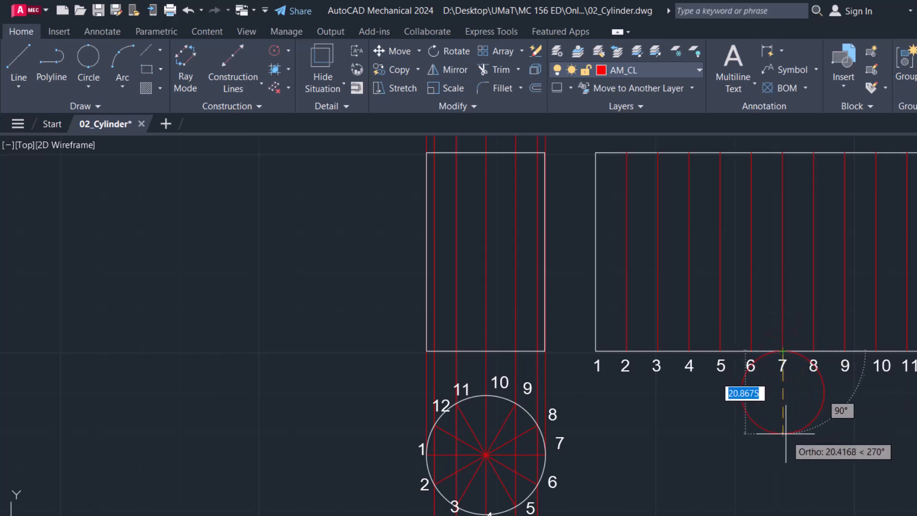
key("Escape")
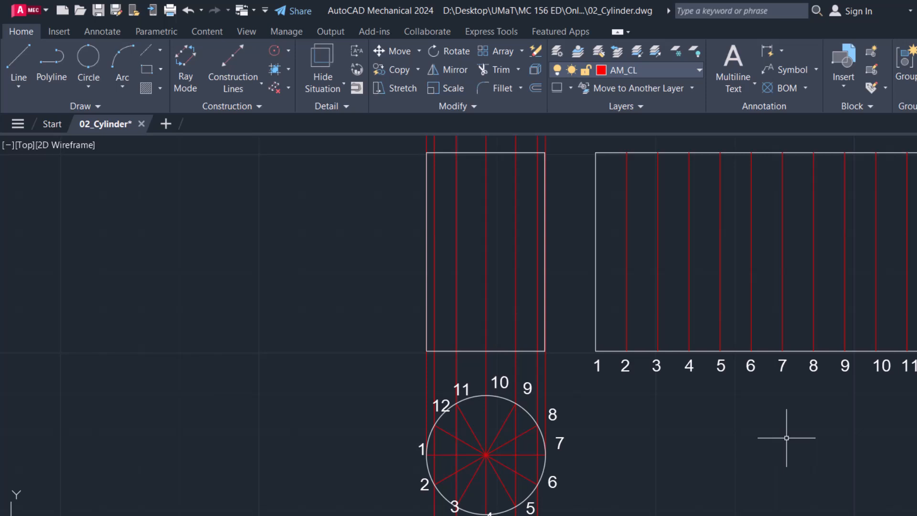
- On layer 0, draw a two-point circle of 30 mm diameter straight down from the development's lower edge at division line 7
left_click(657, 69)
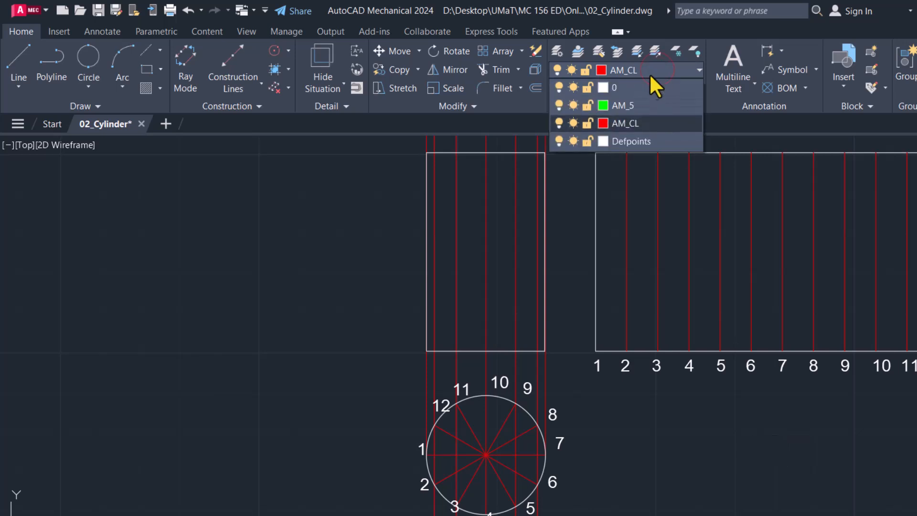
left_click(640, 86)
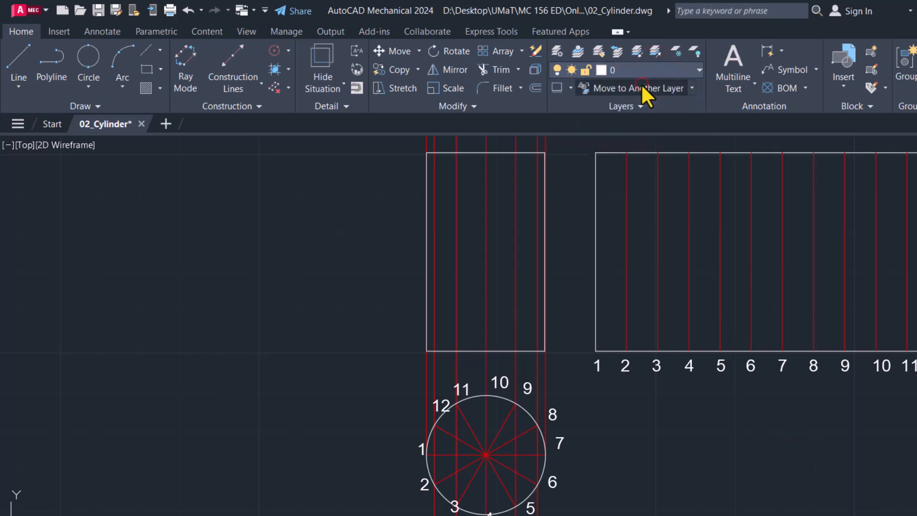
left_click(93, 60)
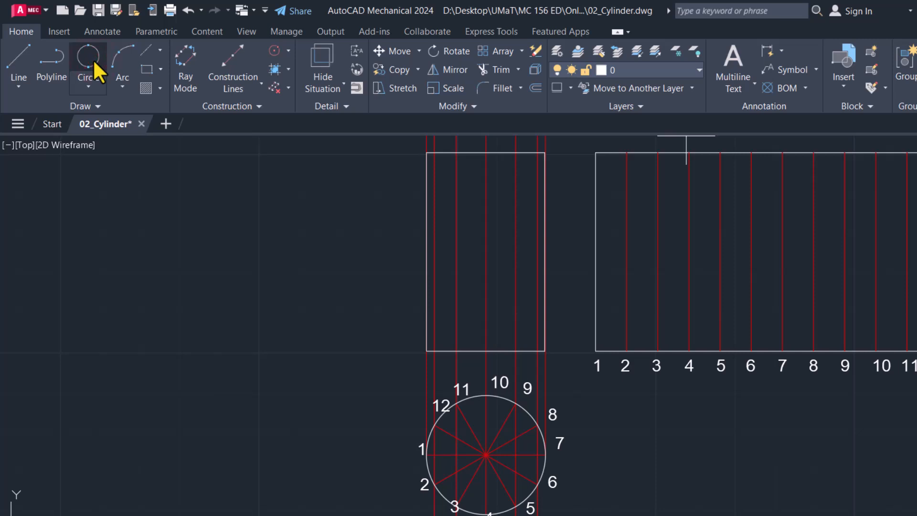
left_click(89, 89)
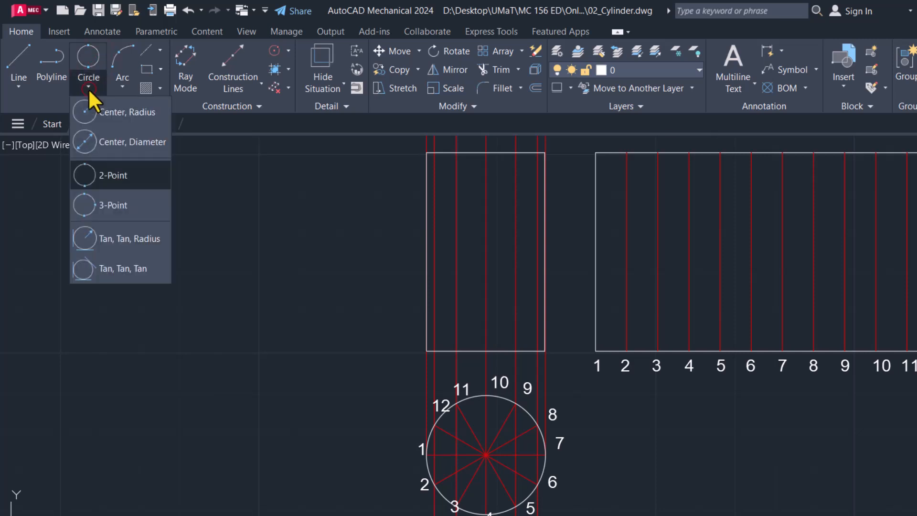
left_click(112, 173)
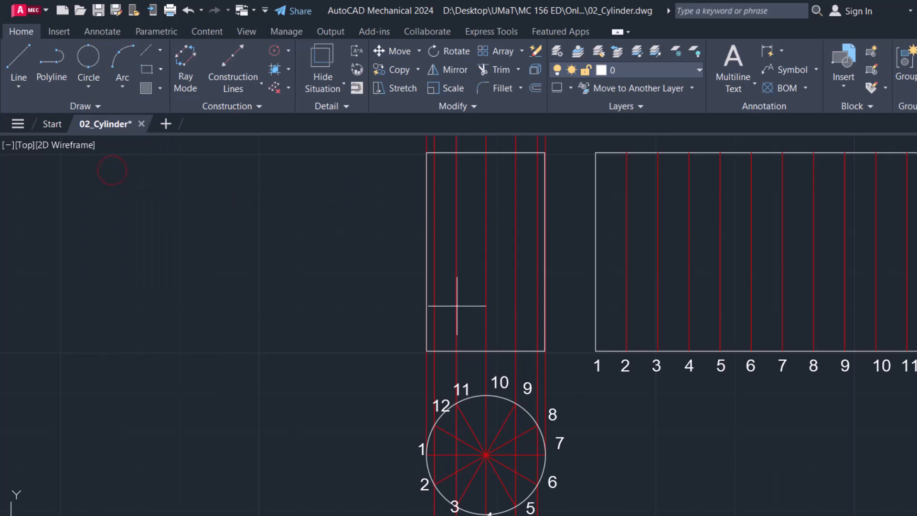
left_click(782, 350)
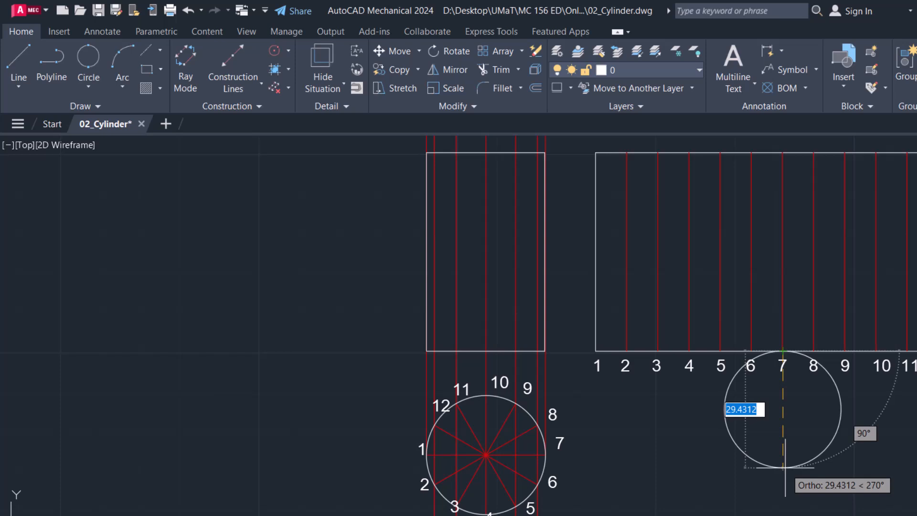
type("3")
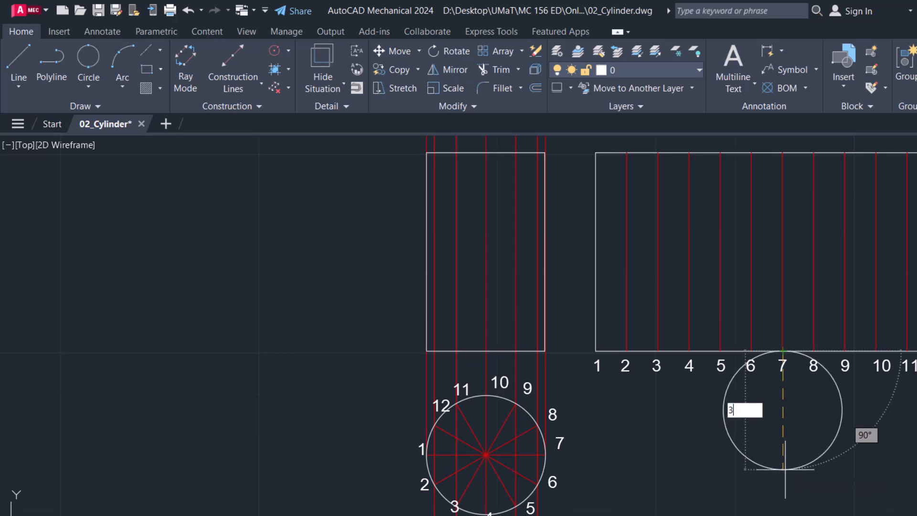
key("Return")
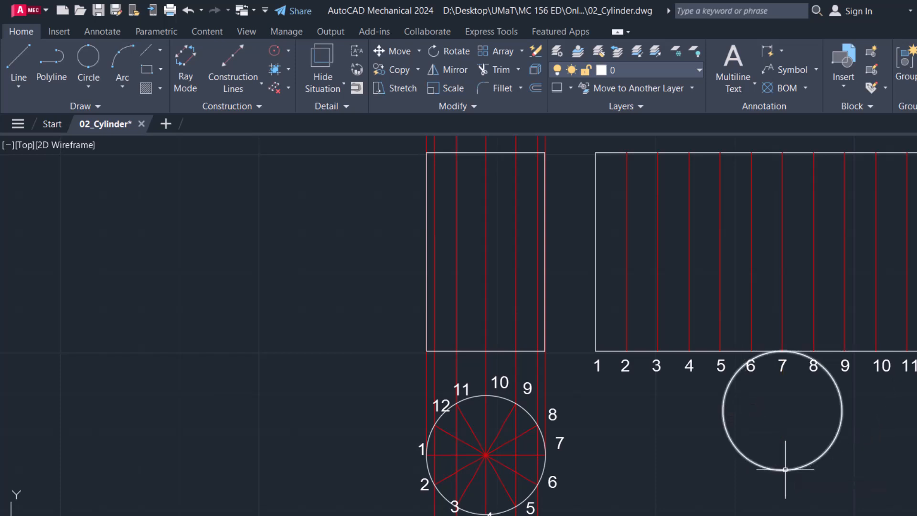
- Draw a matching two-point circle of 30 mm diameter straight up from the development's upper edge at division line 7
scroll(785, 469, "down", 4)
scroll(782, 268, "up", 2)
scroll(783, 268, "up", 2)
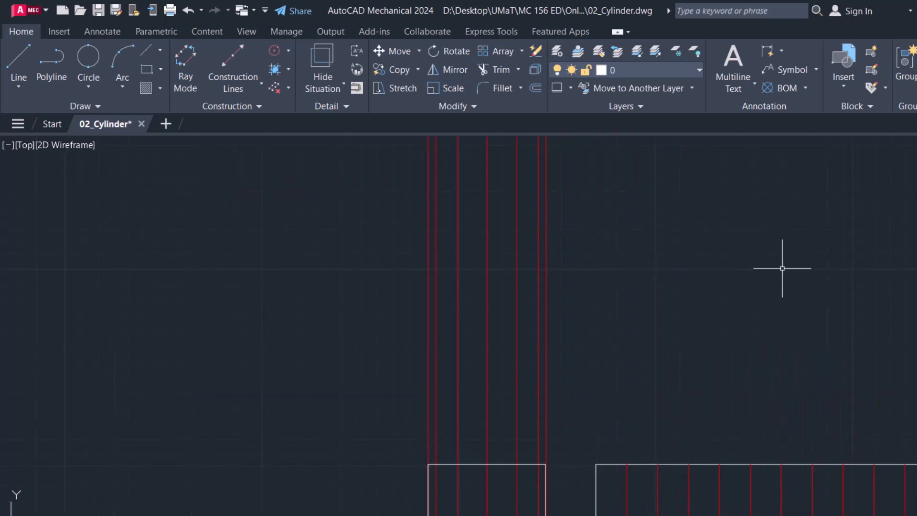
left_click(87, 58)
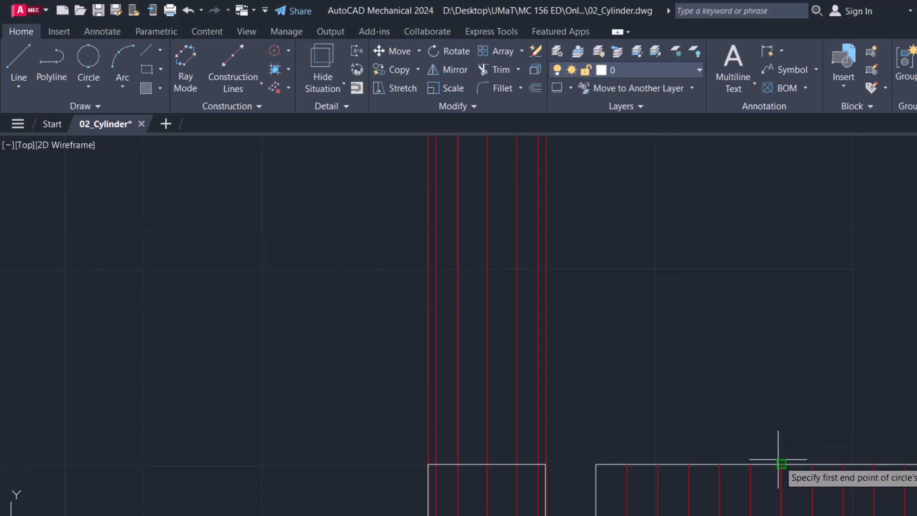
left_click(781, 463)
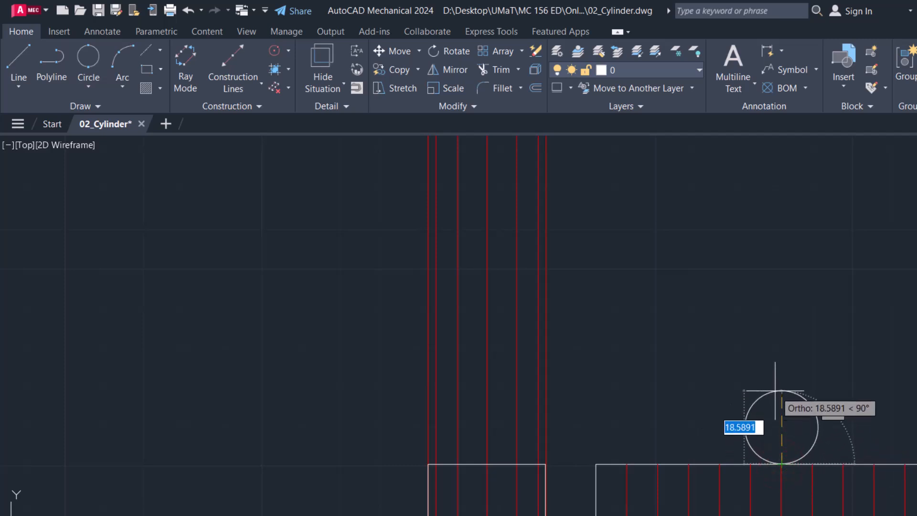
type("30")
key("Return")
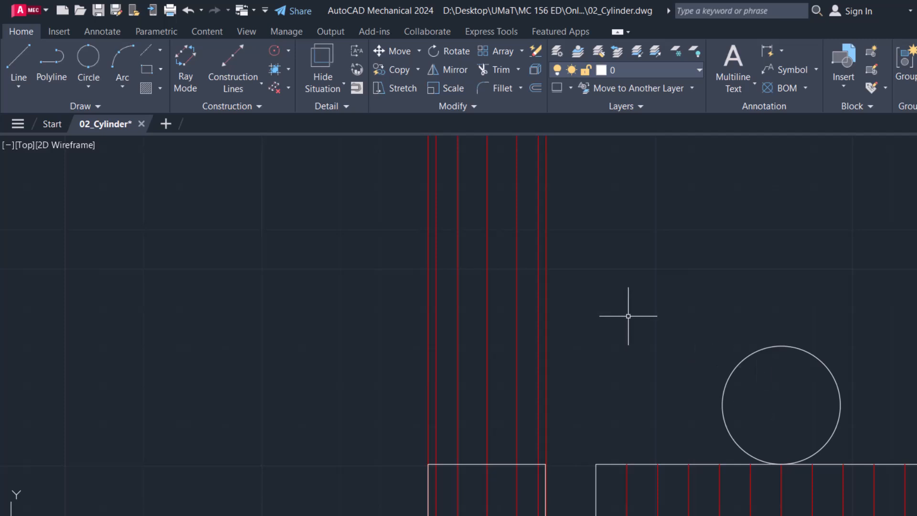
- Trim away all the red projection lines extending above the front view's rectangle
type("tr")
key("Return")
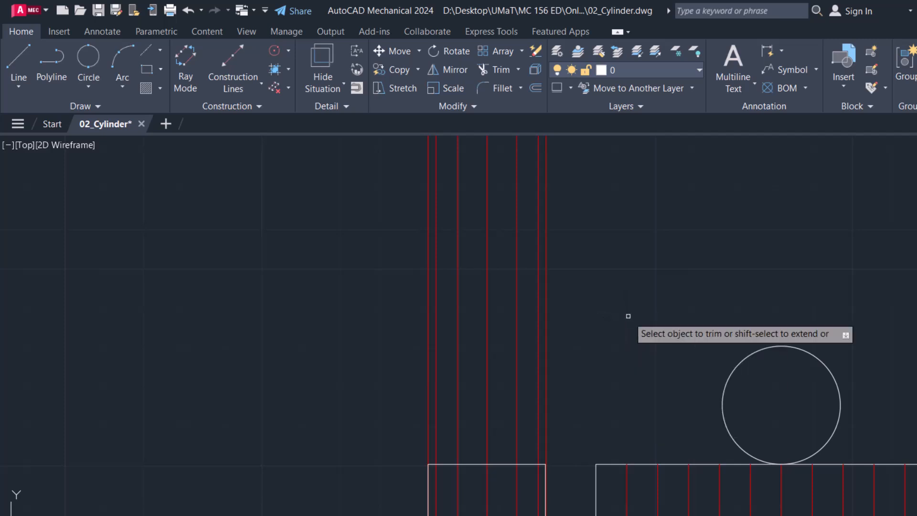
left_click_drag(581, 373, 295, 320)
key("Return")
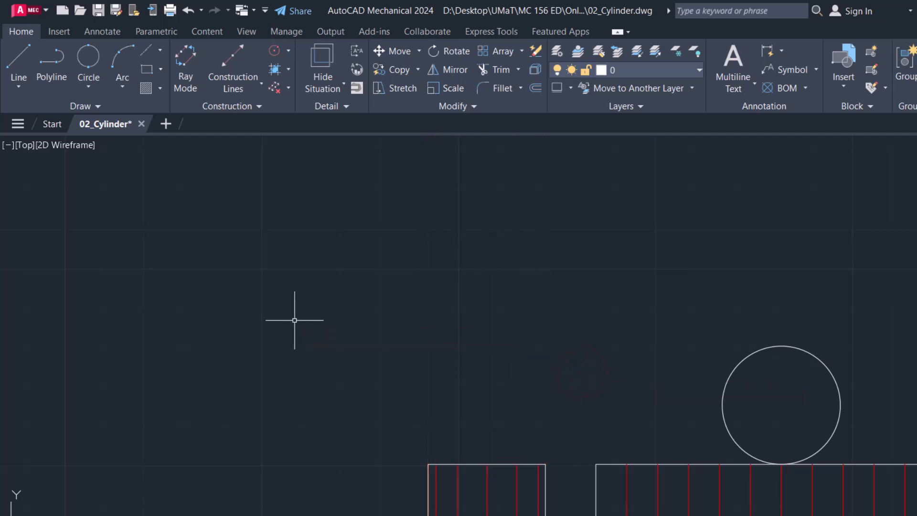
- Trim the projection lines below the numbered circle and remove the leftover vertical and slanted construction lines there
scroll(294, 320, "down", 6)
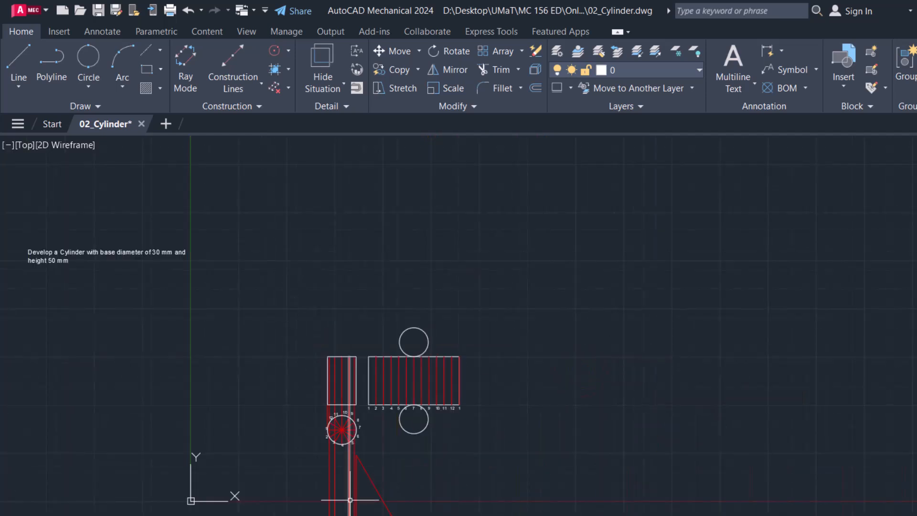
scroll(350, 512, "up", 4)
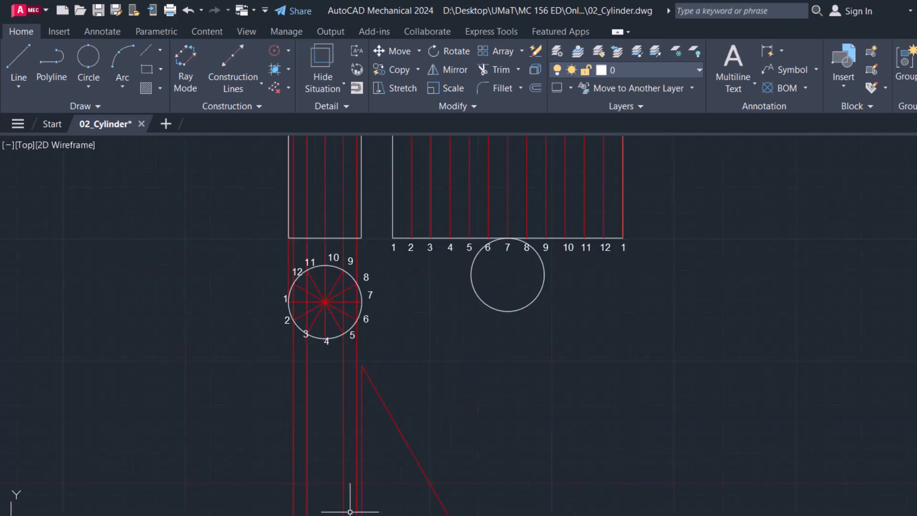
scroll(350, 511, "up", 2)
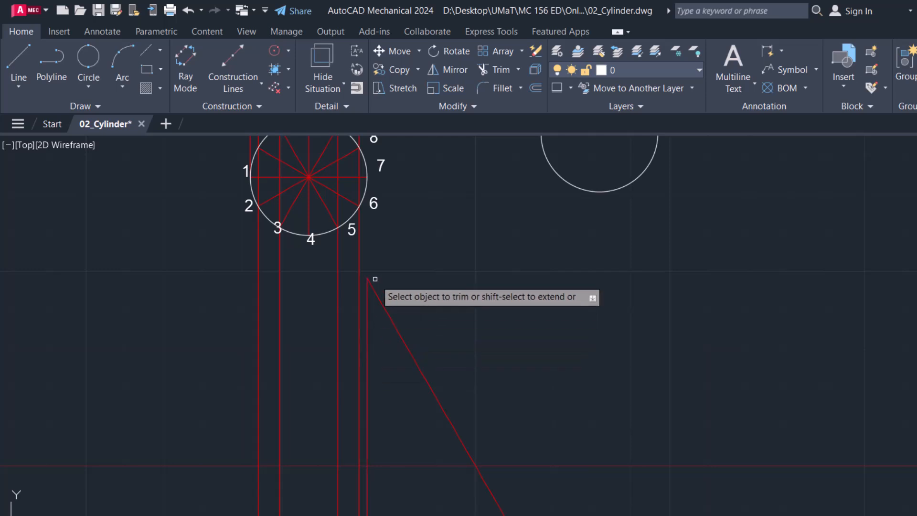
left_click_drag(384, 268, 234, 270)
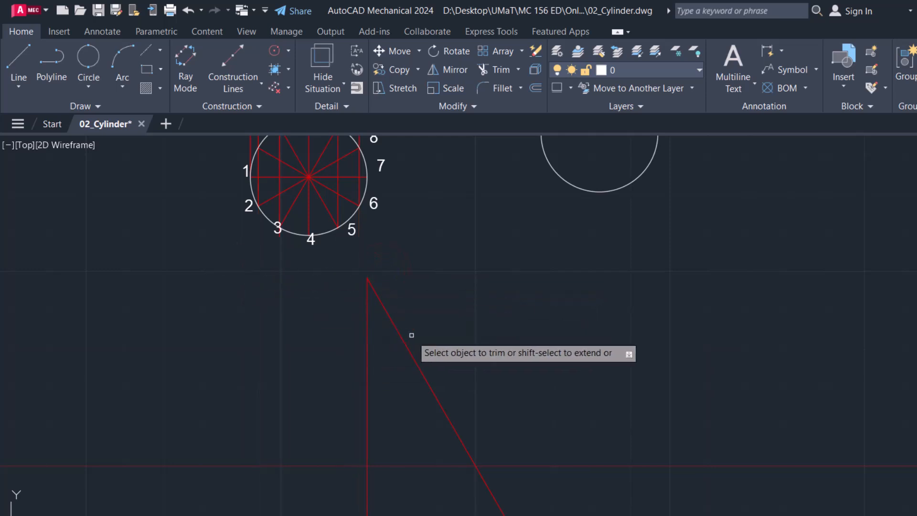
left_click(401, 336)
left_click(368, 338)
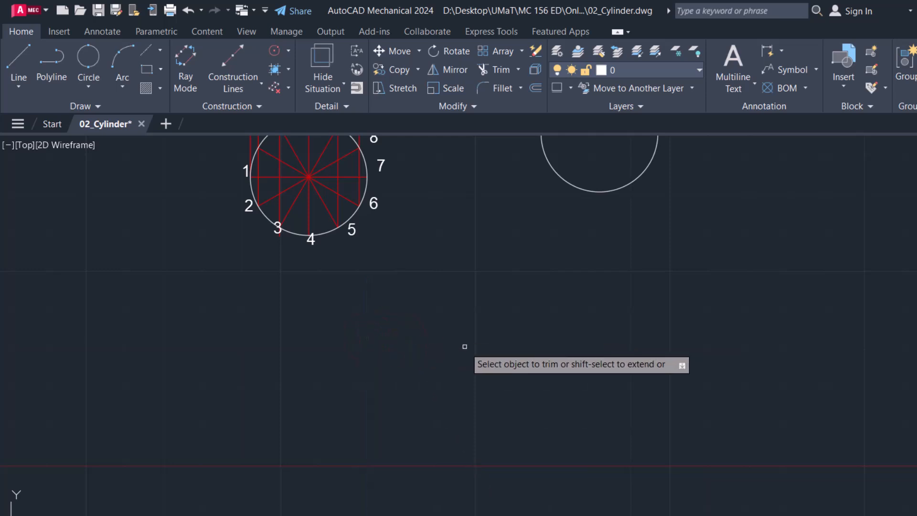
key("Escape")
- Add single-line text TOP at the upper end circle's centre and BOTTOM near the lower end circle's centre, with default height and rotation
scroll(464, 346, "down", 6)
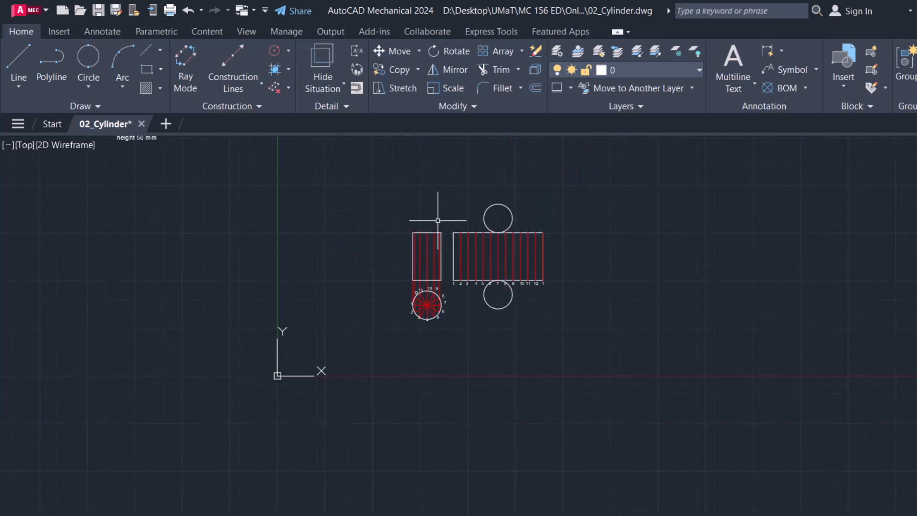
scroll(438, 221, "up", 5)
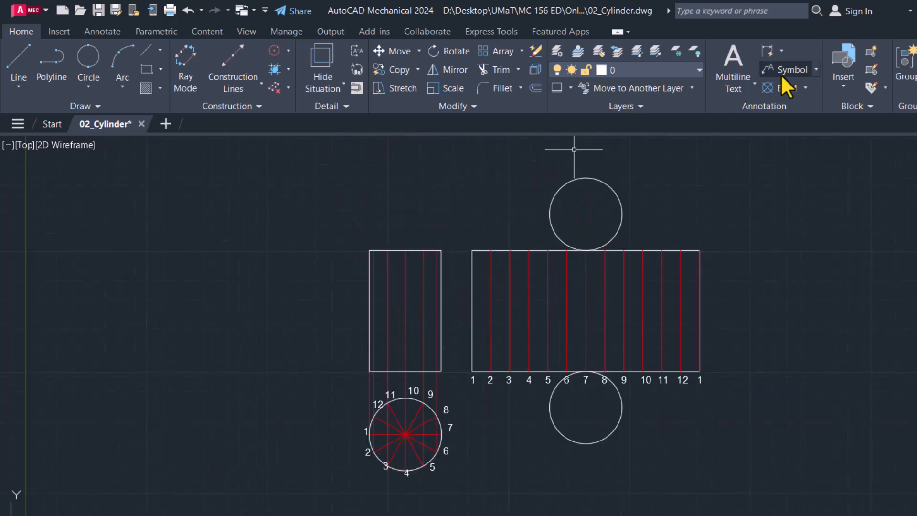
left_click(749, 82)
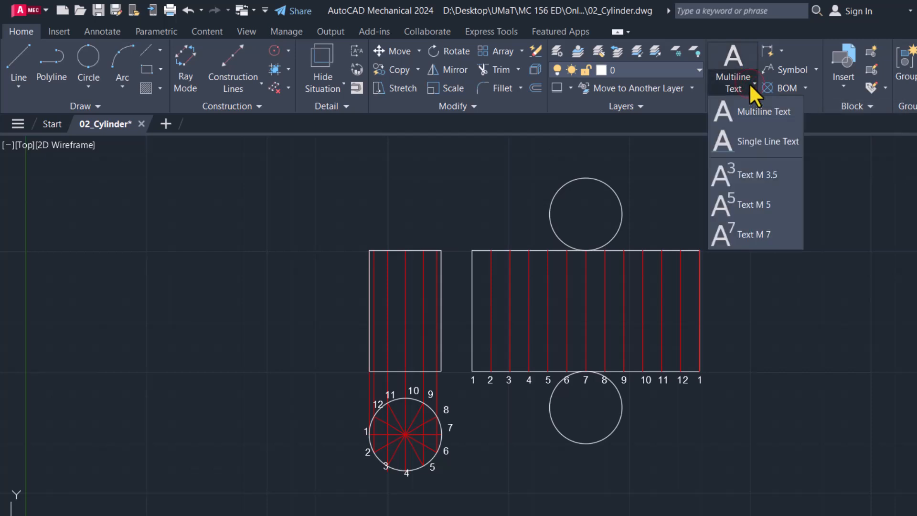
left_click(747, 140)
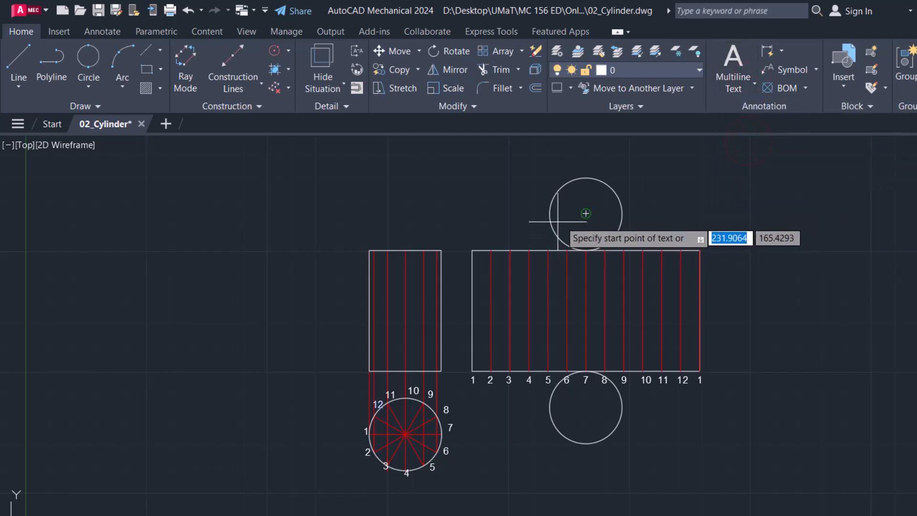
left_click(561, 200)
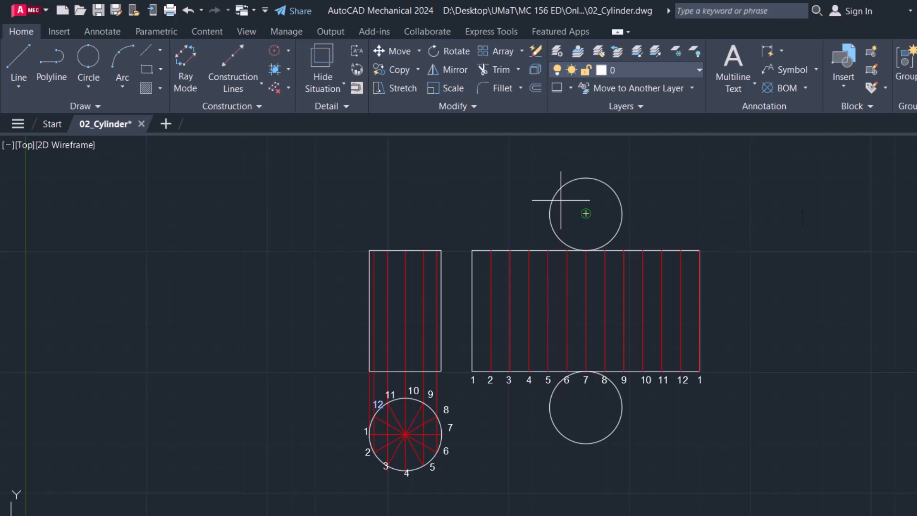
key("Return")
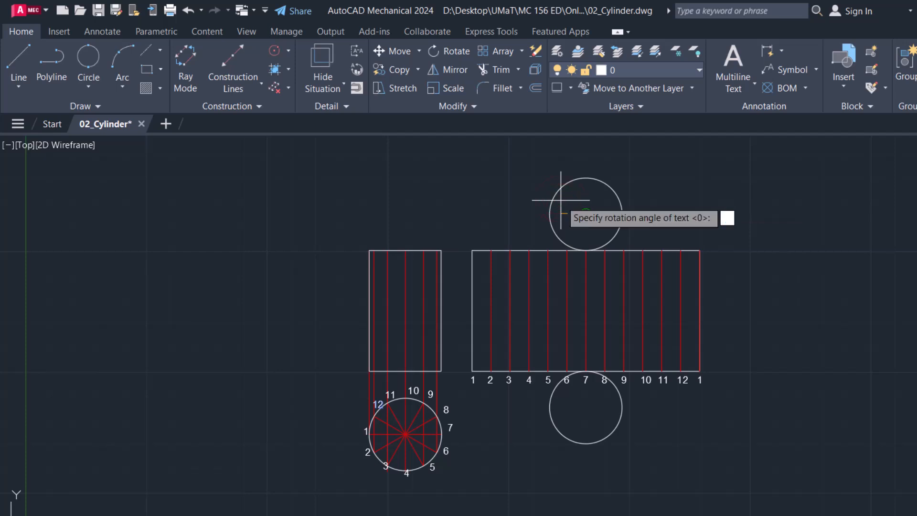
key("Return")
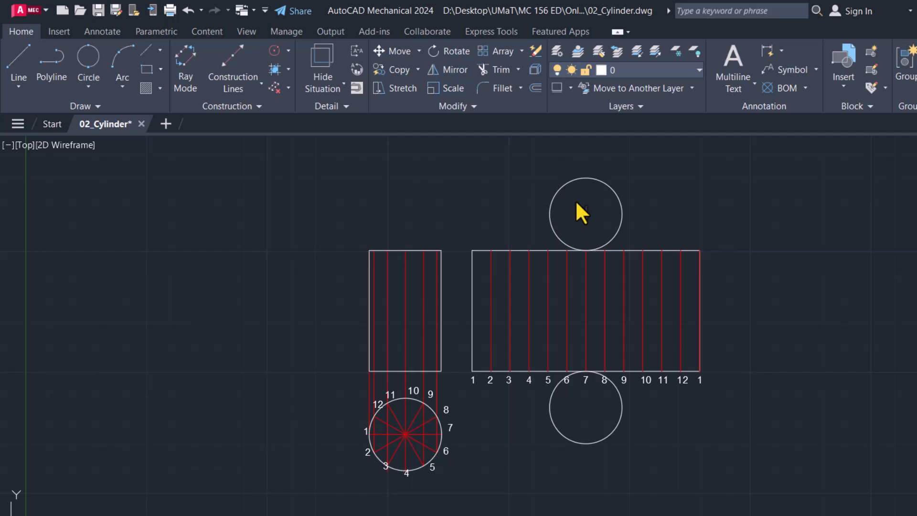
type("TOP")
left_click(588, 411)
type("BOTTOM")
left_click(654, 423)
key("Escape")
- Shift the TOP and BOTTOM labels horizontally to the left so that each is centred inside its end circle
left_click(586, 214)
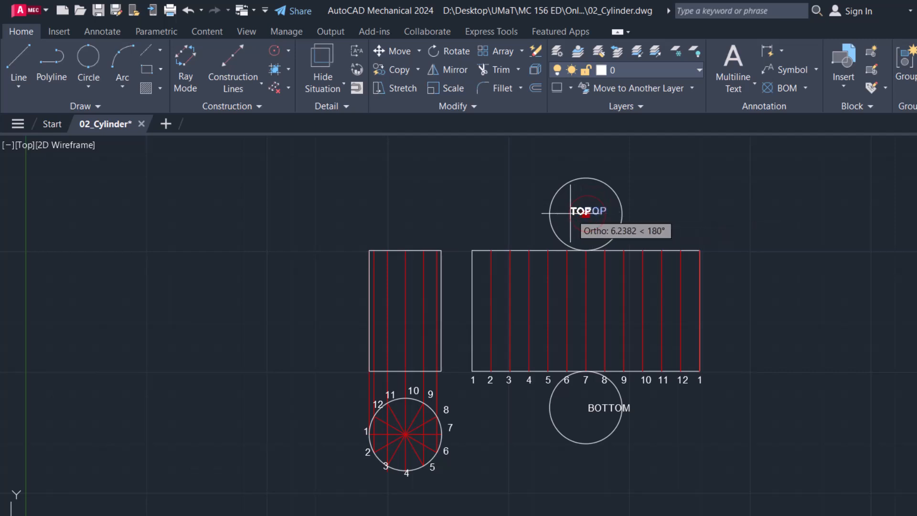
left_click(575, 214)
key("Escape")
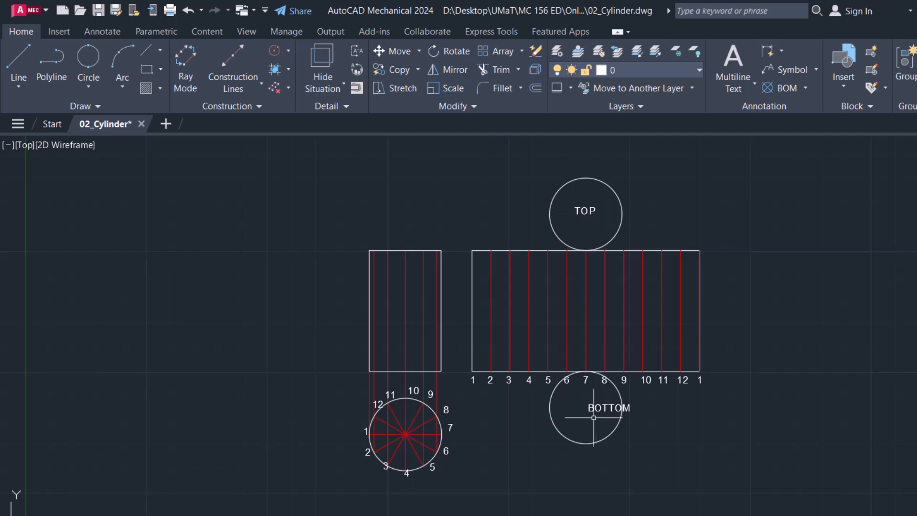
scroll(593, 417, "up", 4)
left_click(579, 395)
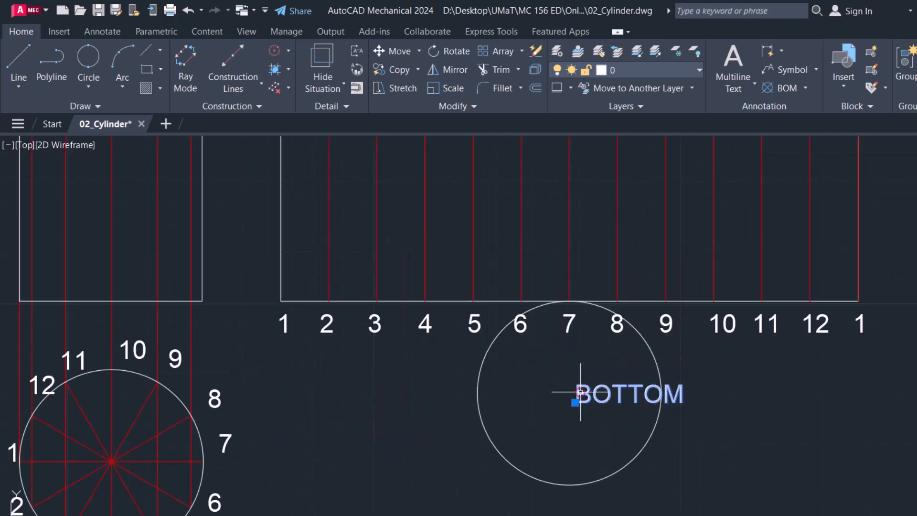
left_click(575, 401)
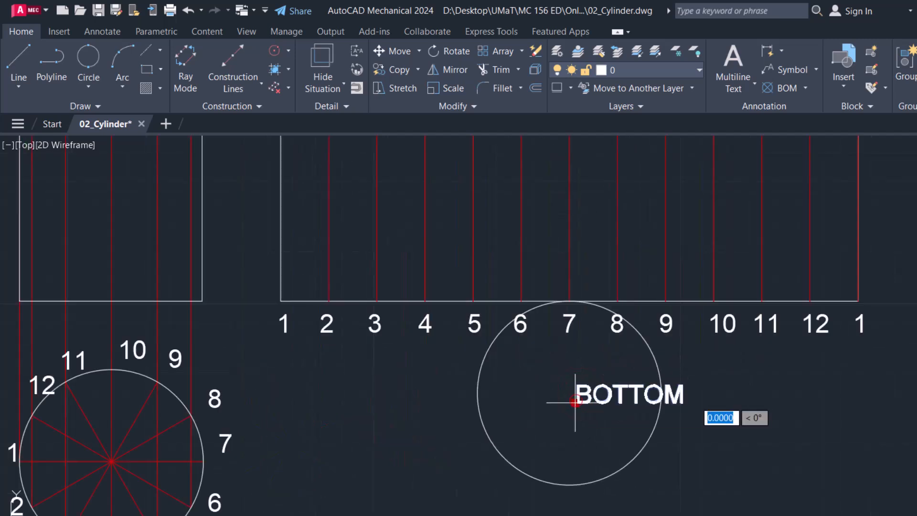
left_click(527, 402)
key("Escape")
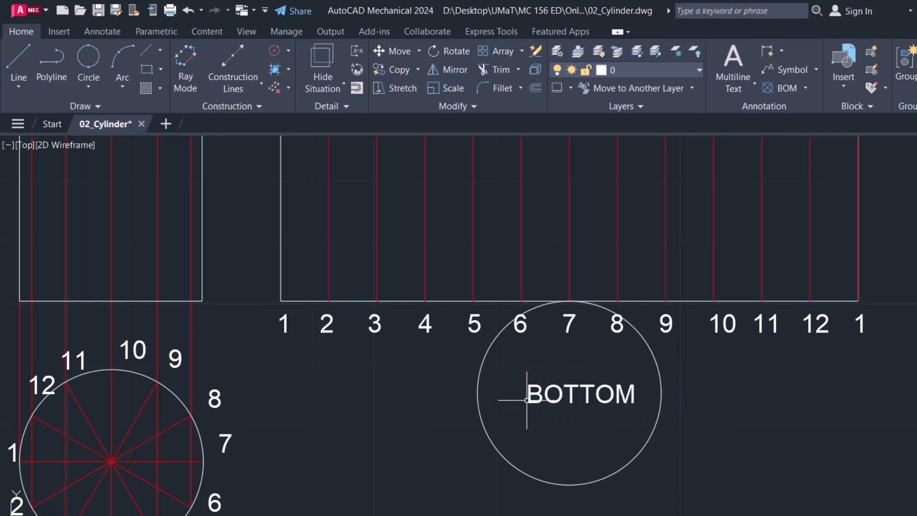
- Add a vertical power dimension for the height of the front view's rectangle, placed outside its left edge
scroll(527, 402, "down", 8)
scroll(489, 410, "up", 8)
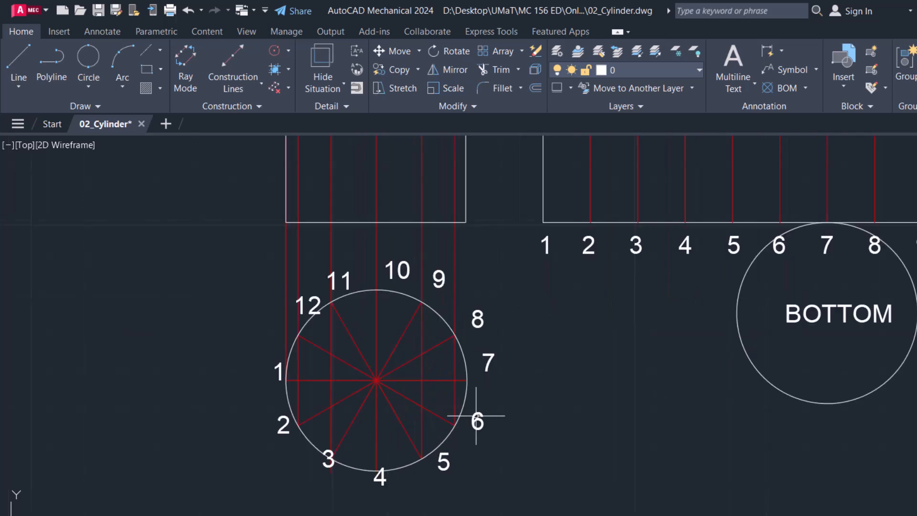
scroll(476, 415, "down", 4)
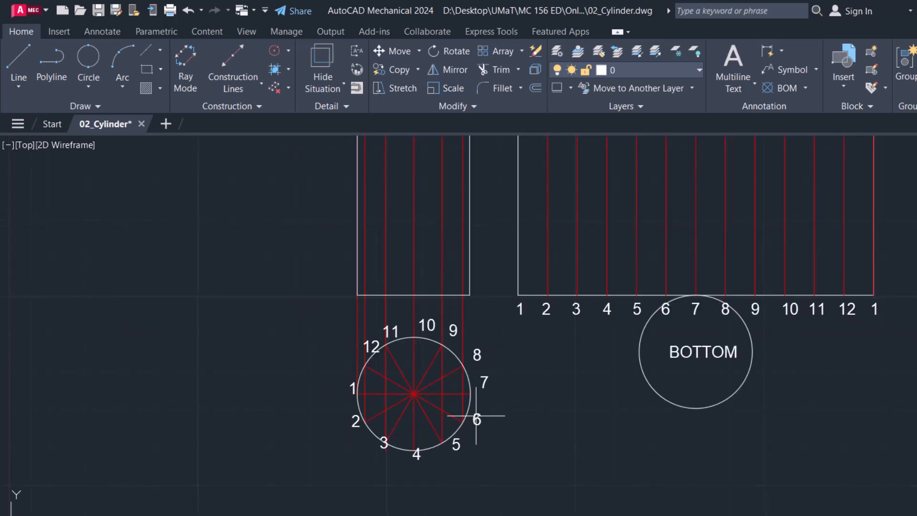
left_click(767, 47)
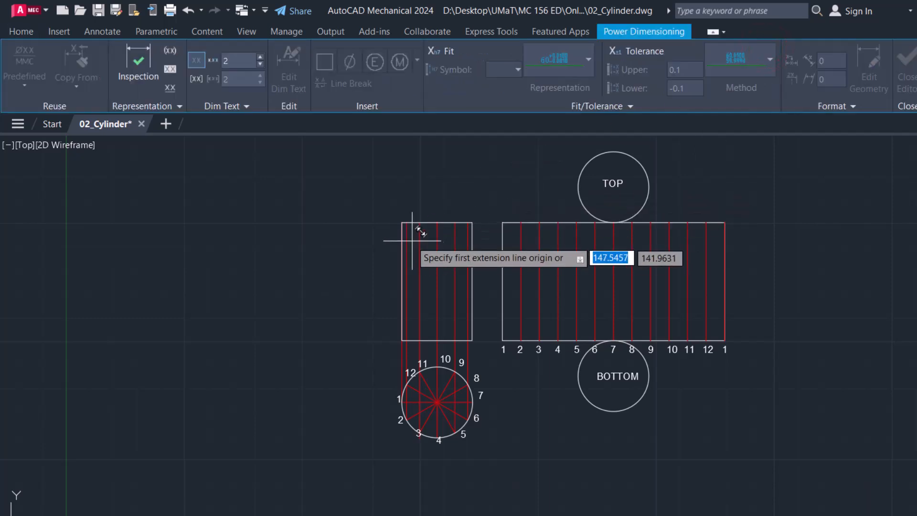
scroll(404, 226, "up", 5)
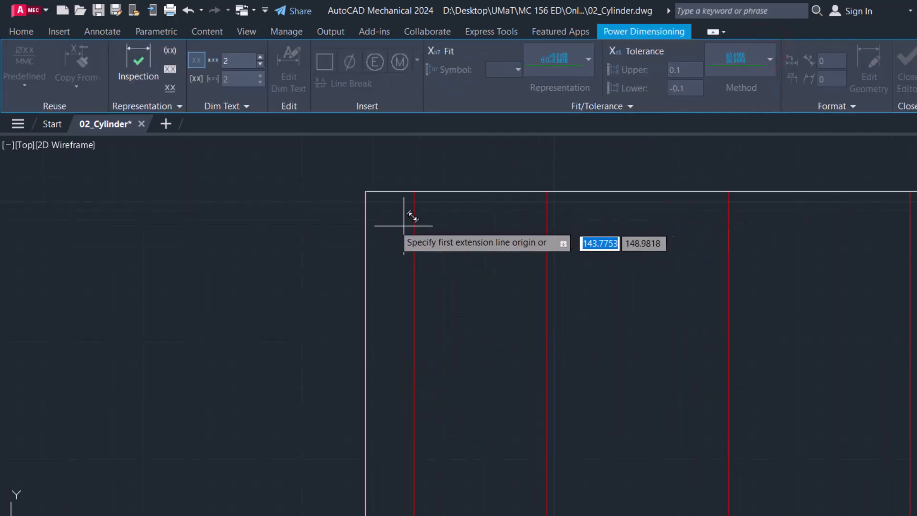
left_click(366, 191)
scroll(365, 191, "down", 2)
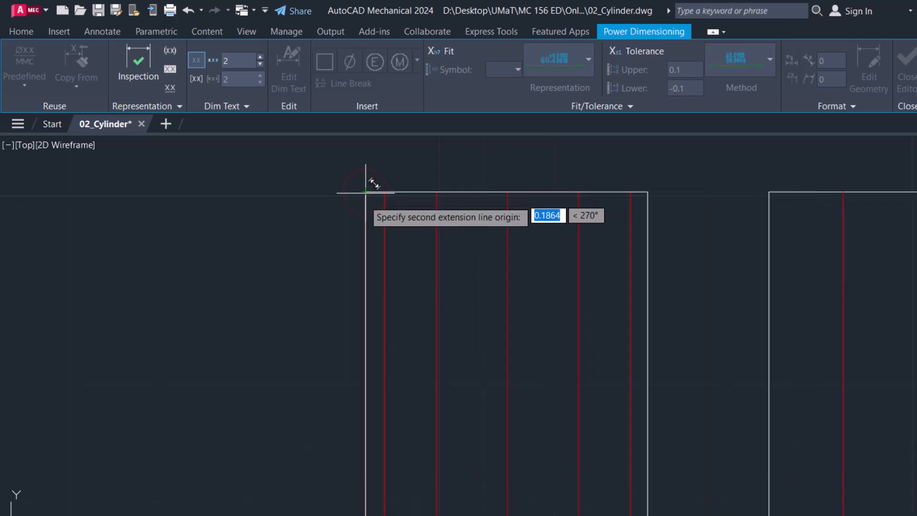
scroll(366, 192, "down", 2)
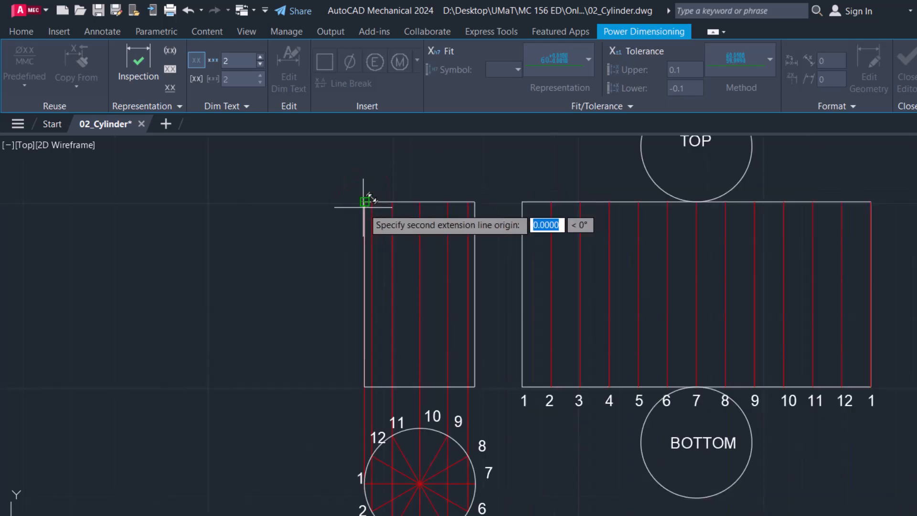
left_click(365, 385)
left_click(319, 317)
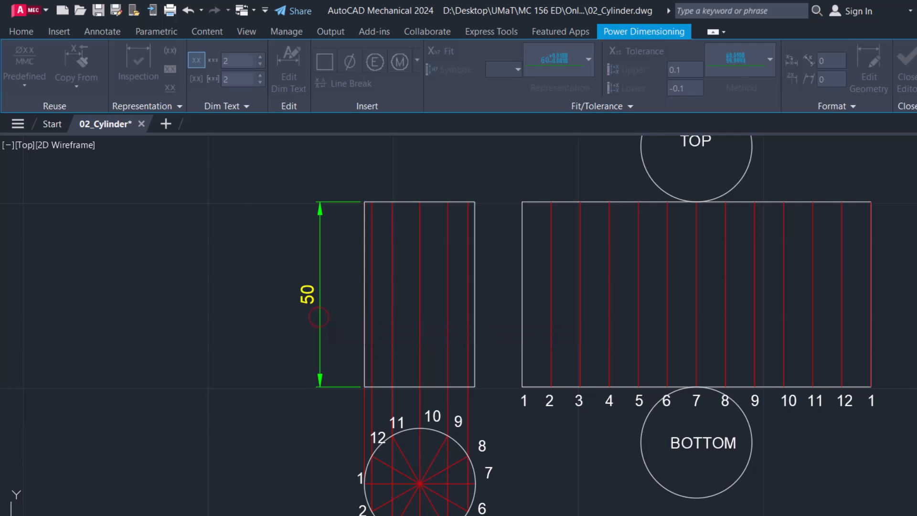
left_click(262, 342)
scroll(265, 340, "down", 4)
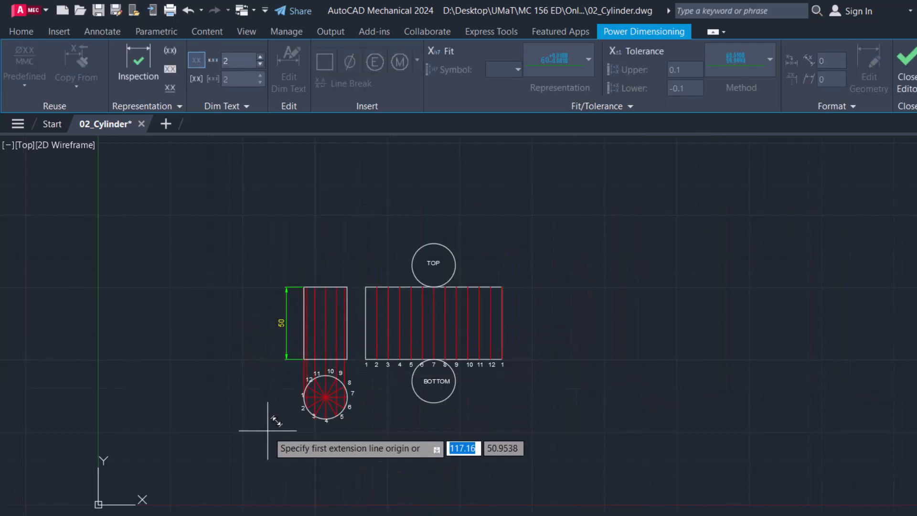
scroll(270, 428, "up", 2)
left_click(910, 78)
key("Return")
scroll(325, 396, "up", 8)
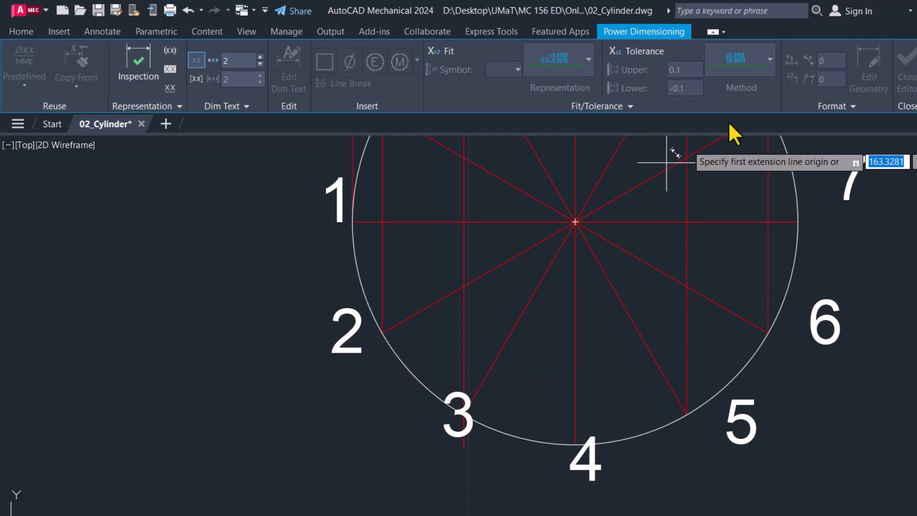
key("Escape")
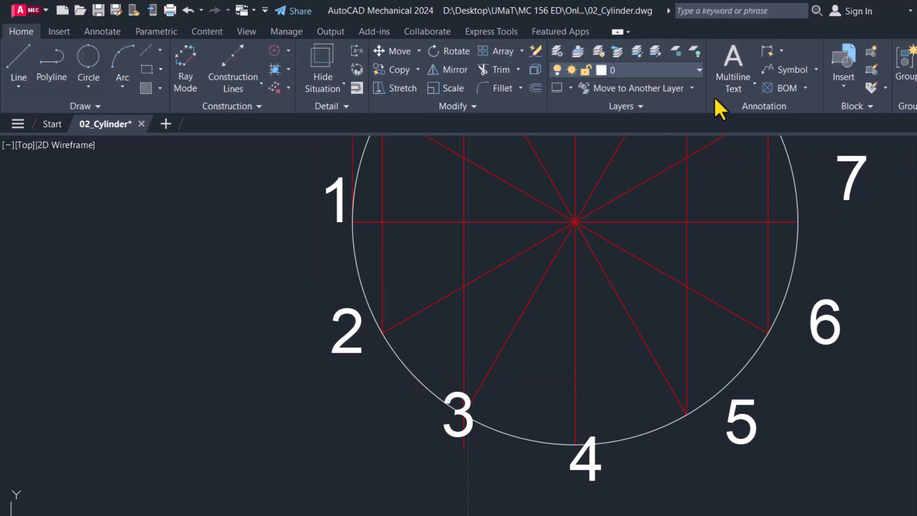
- Add a radius dimension to the numbered circle, with its label outside the circle near divisions 1 and 2
left_click(781, 49)
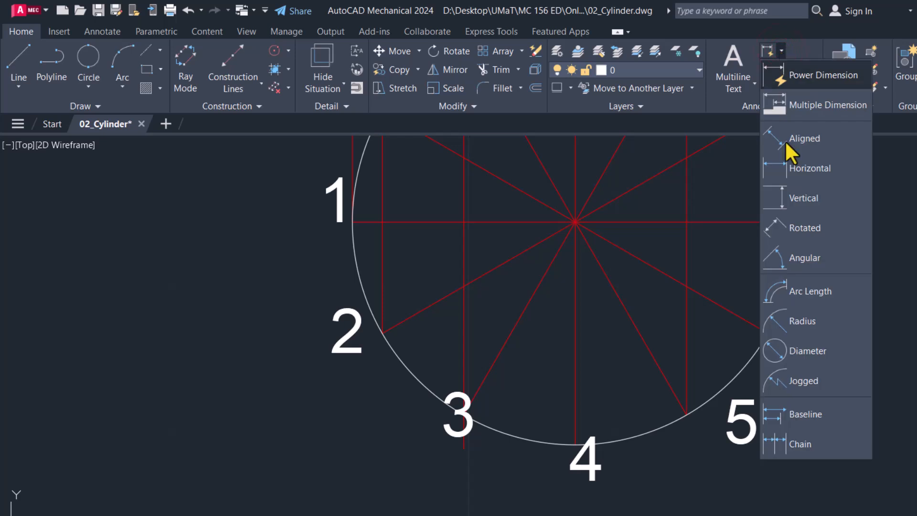
left_click(802, 329)
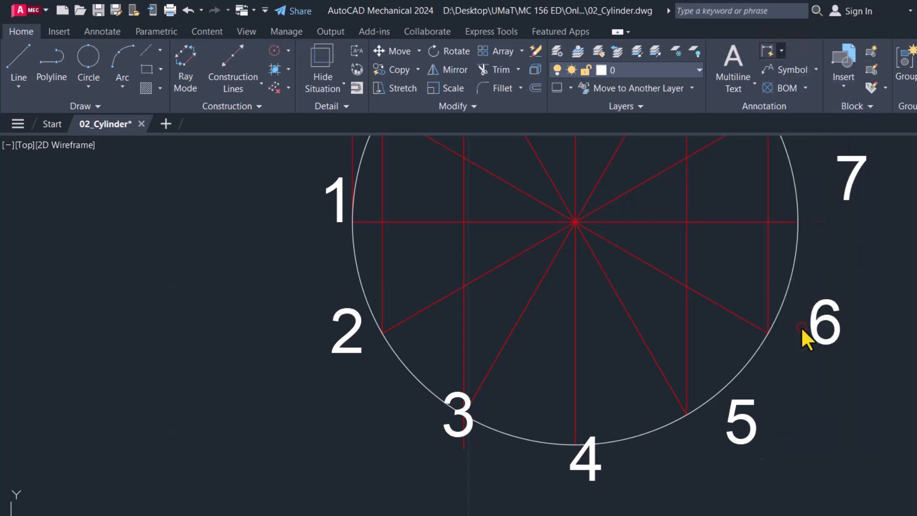
left_click(427, 389)
scroll(428, 389, "down", 4)
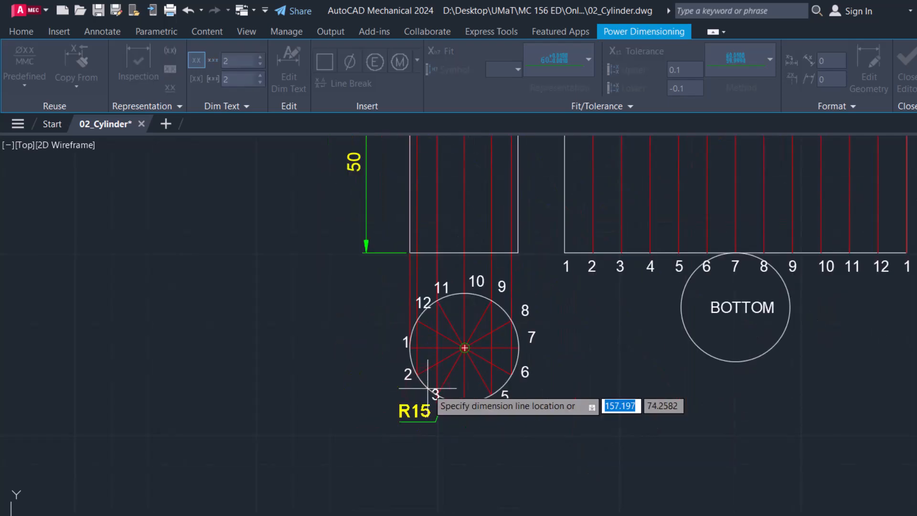
left_click(334, 376)
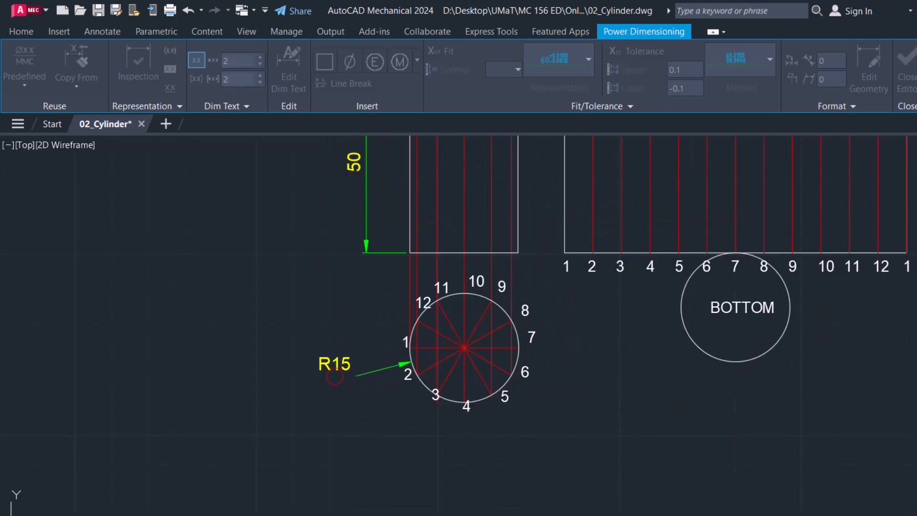
left_click(324, 403)
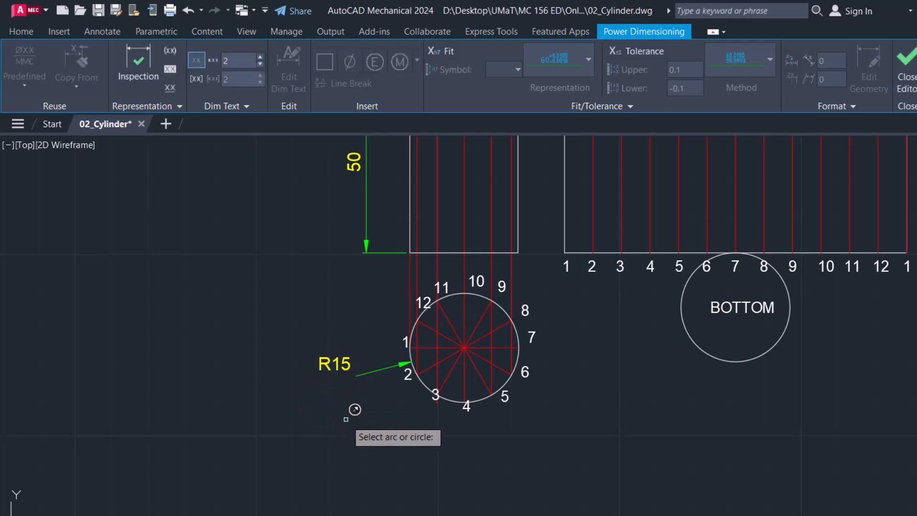
left_click(913, 81)
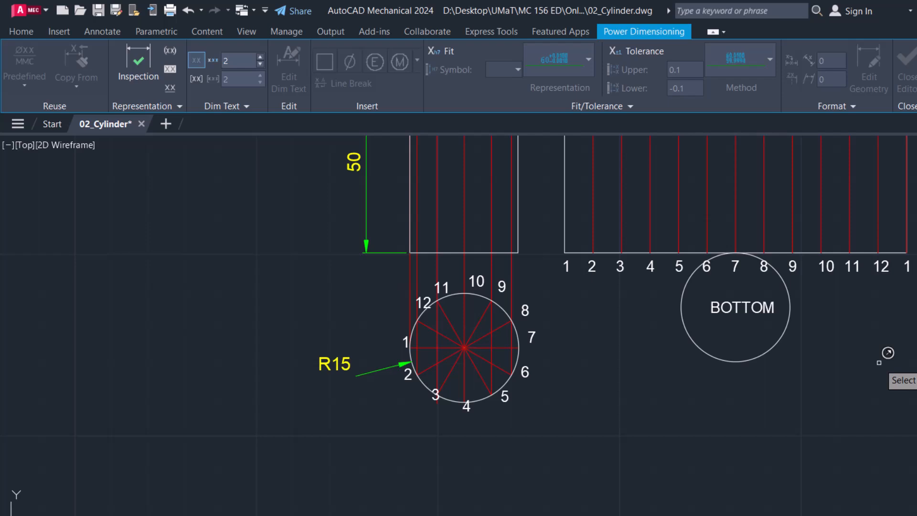
key("Escape")
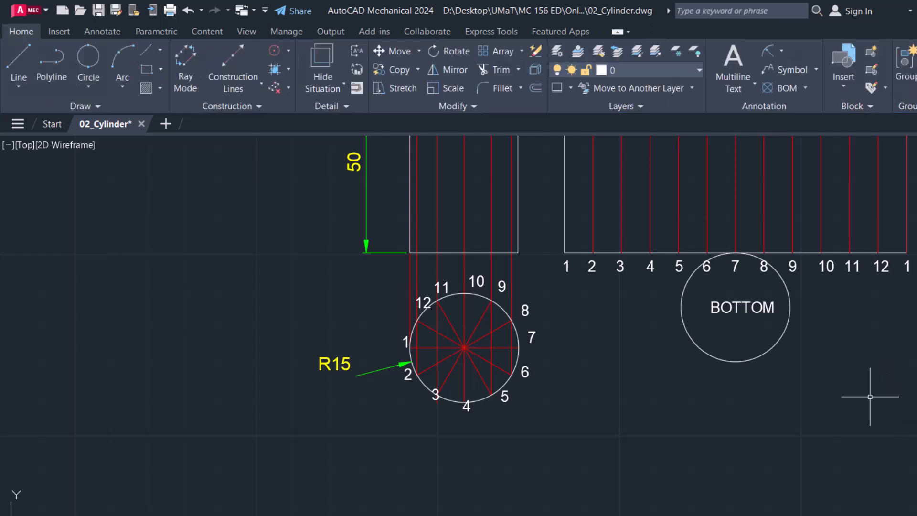
- Zoom to a window framing the dimensioned views and the complete development with both end circles
scroll(869, 397, "down", 2)
scroll(870, 397, "down", 2)
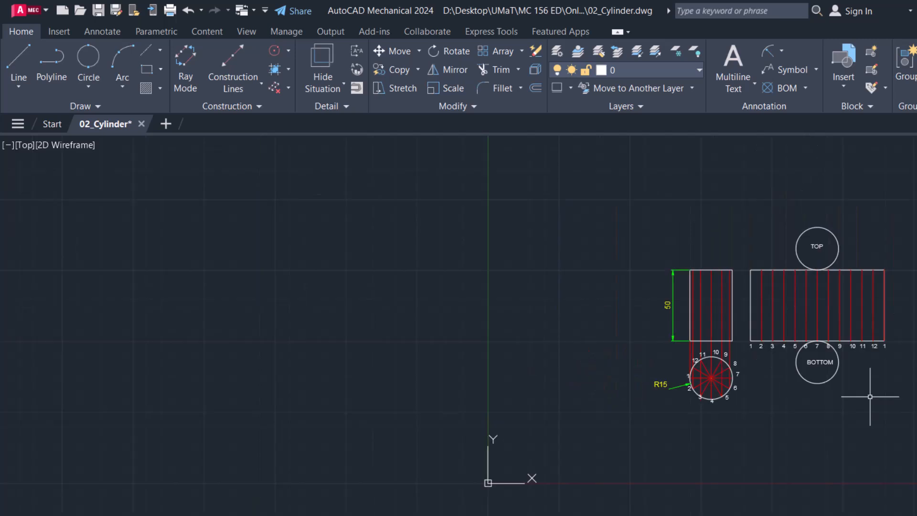
scroll(914, 318, "up", 2)
type("z")
key("Return")
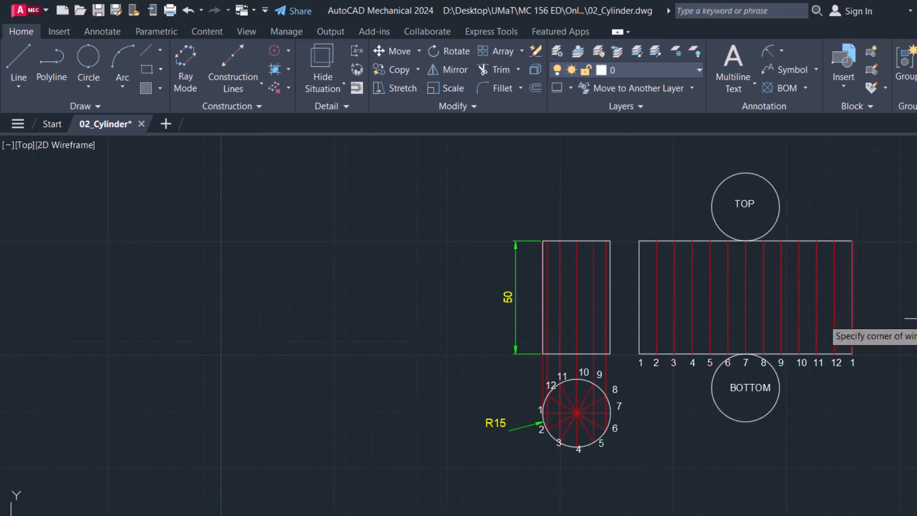
left_click(465, 166)
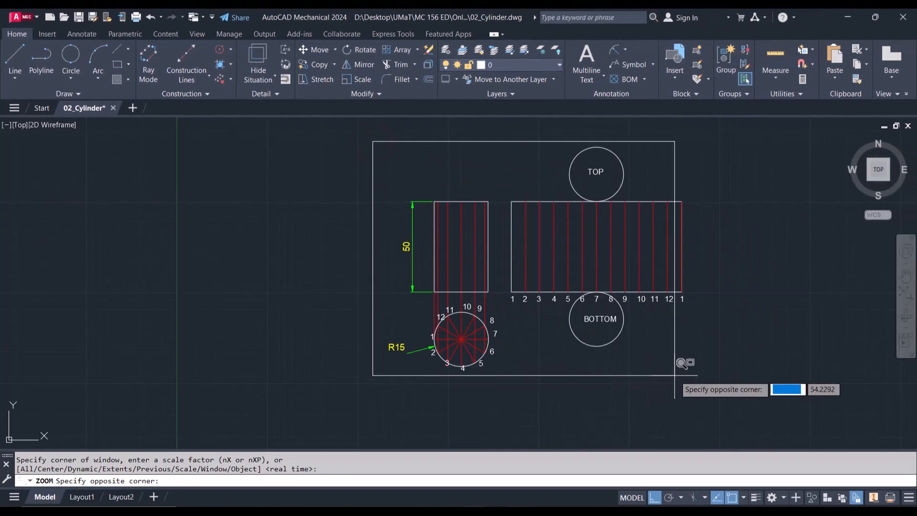
left_click(699, 378)
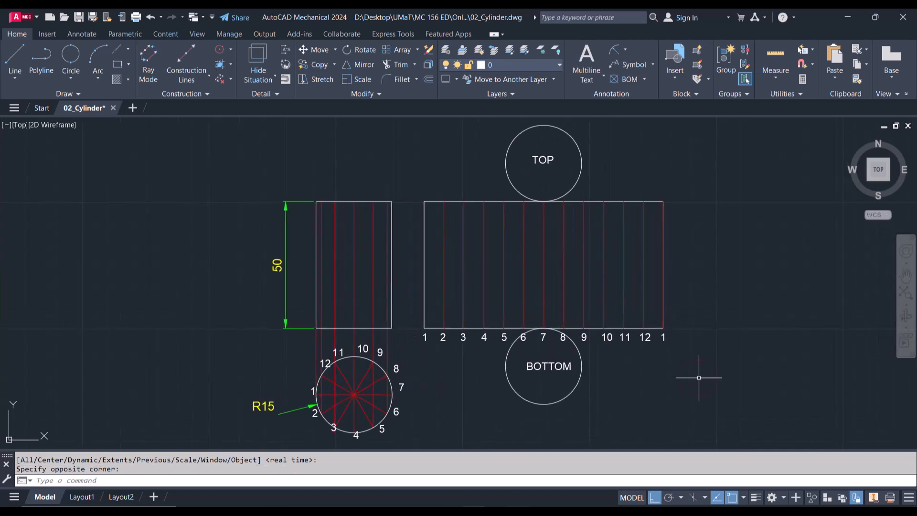